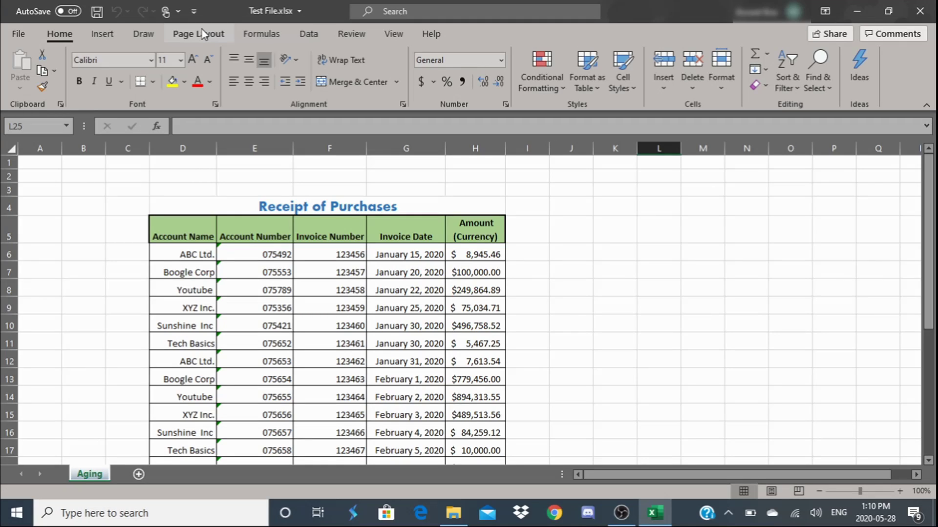
Select the whole Receipt of Purchases table and apply the Damask theme to the workbook.
click(202, 34)
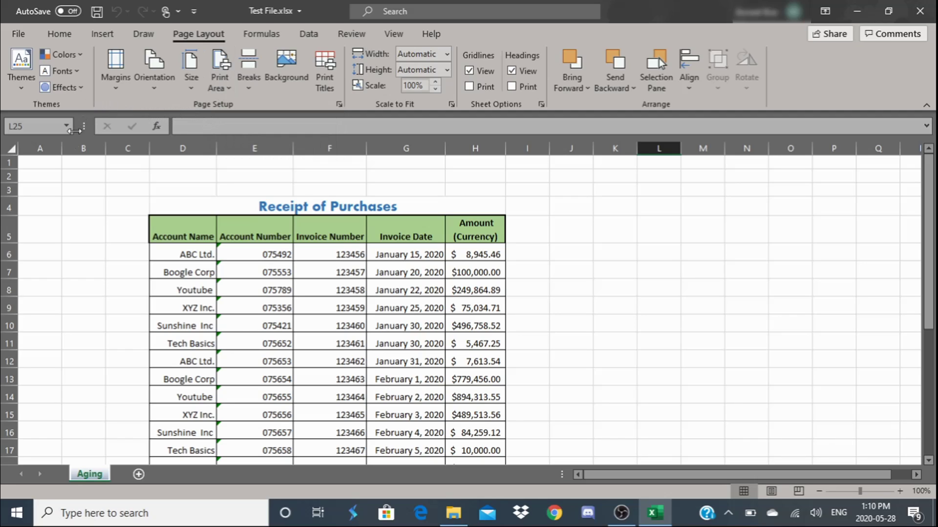
click(215, 211)
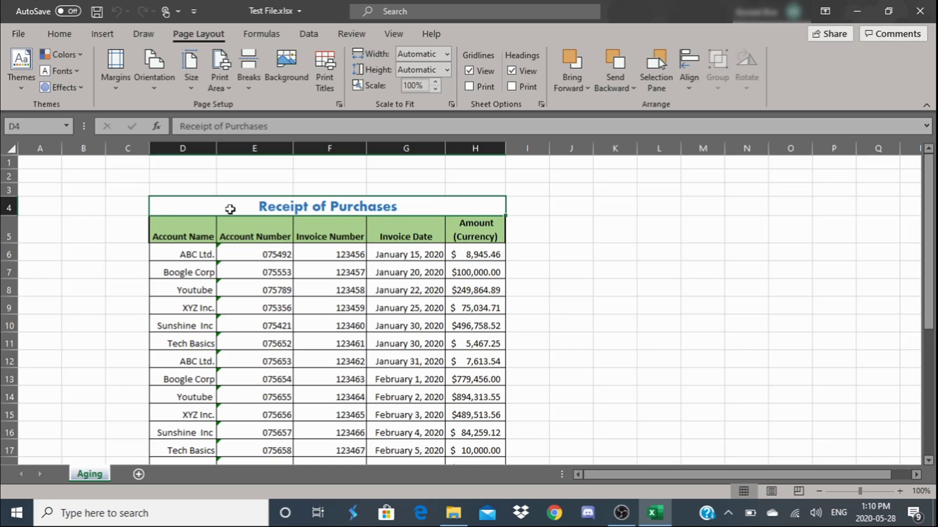
key(ctrl+shift+Down)
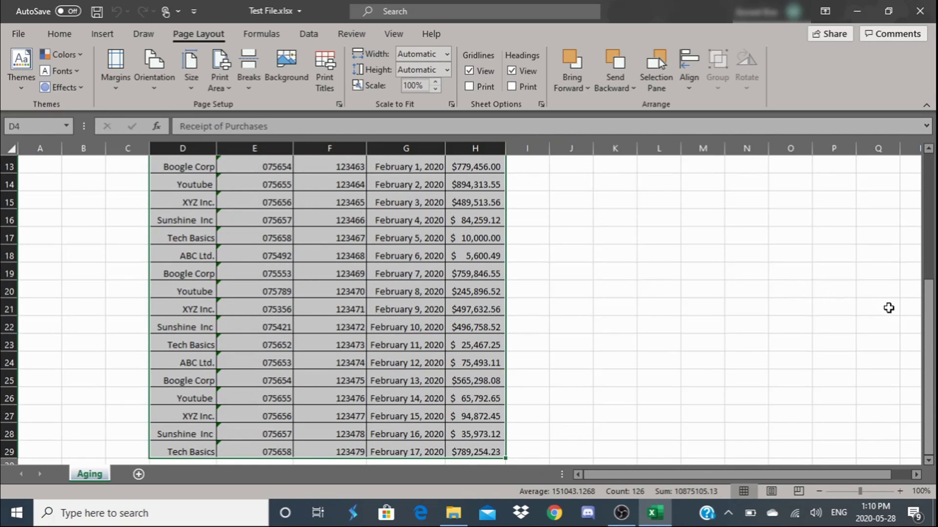
drag(928, 323, 856, 189)
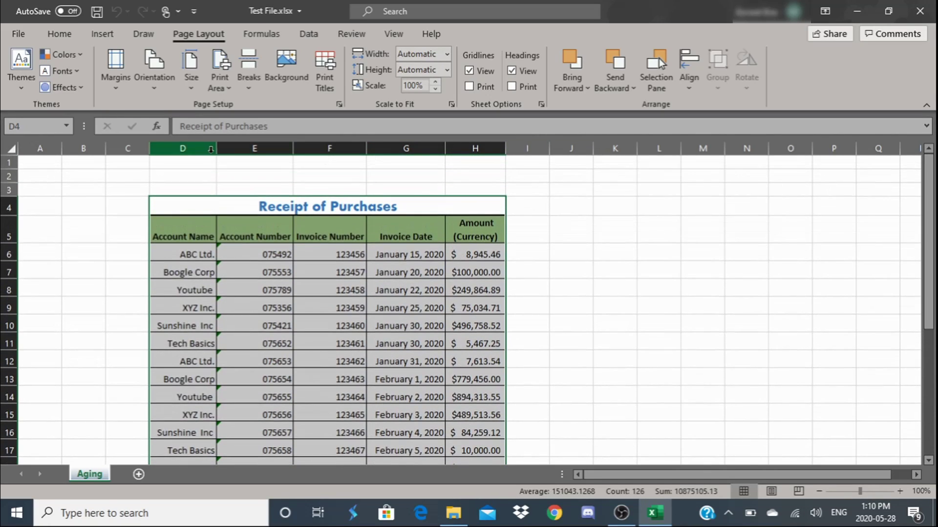
click(22, 87)
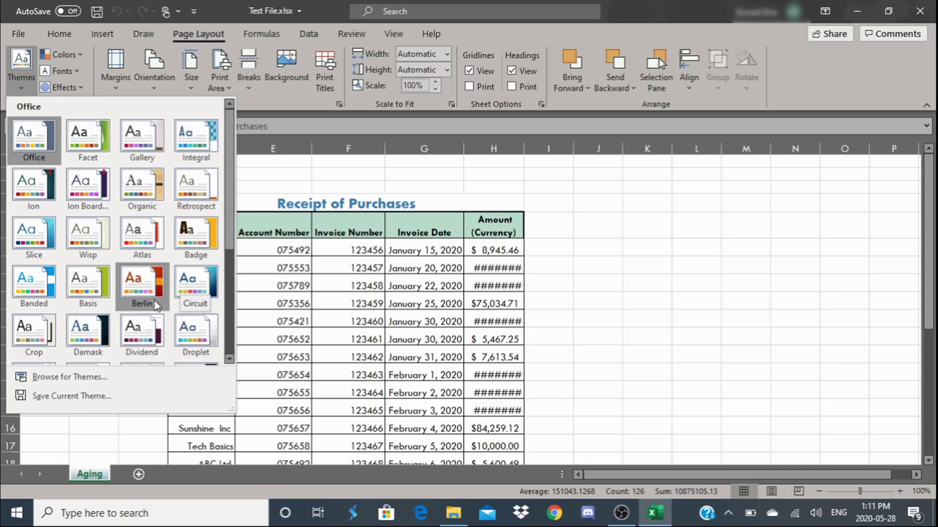
click(93, 333)
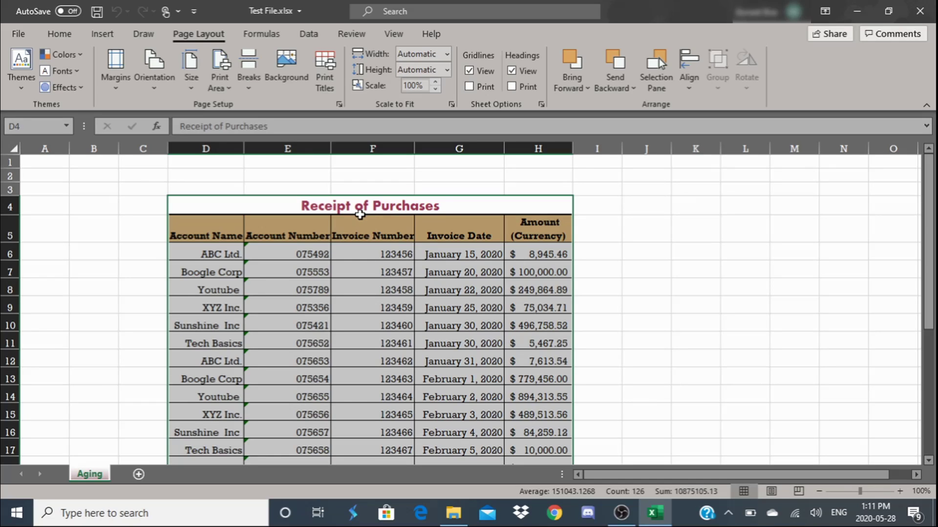
click(78, 54)
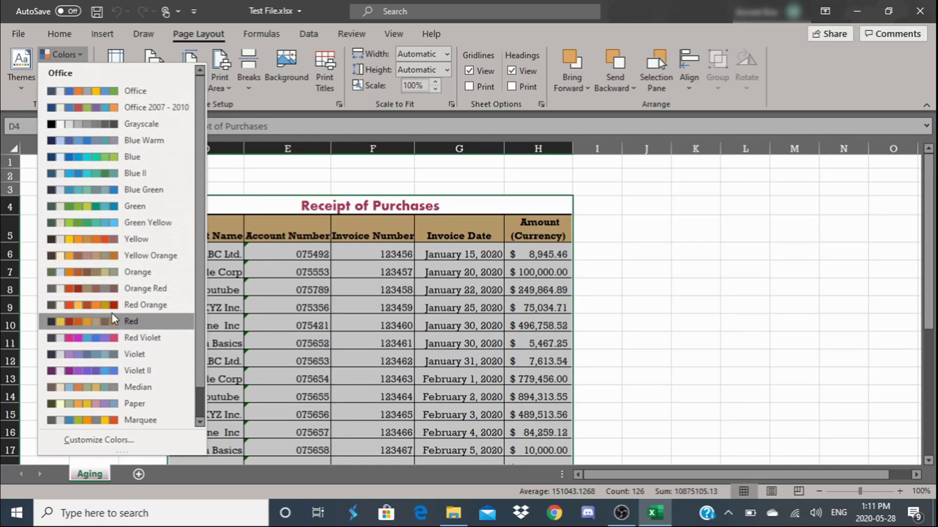
click(248, 184)
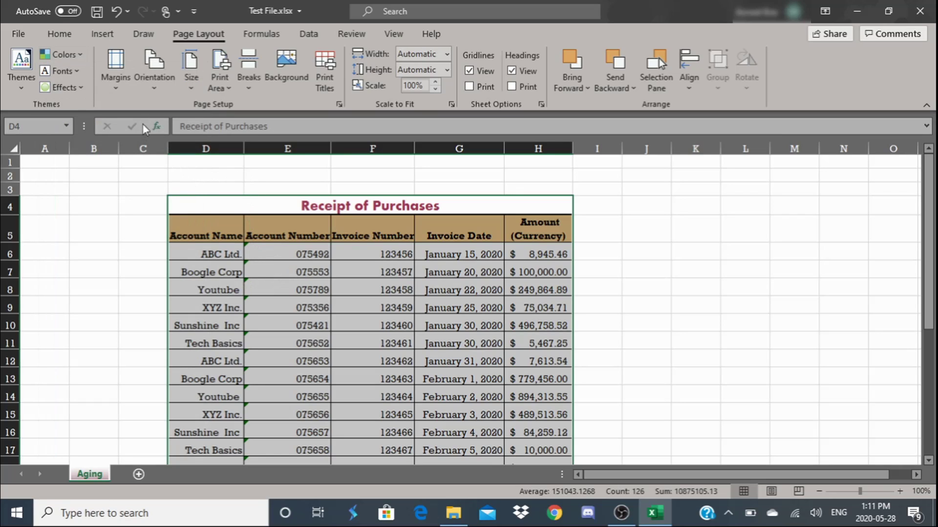
click(76, 72)
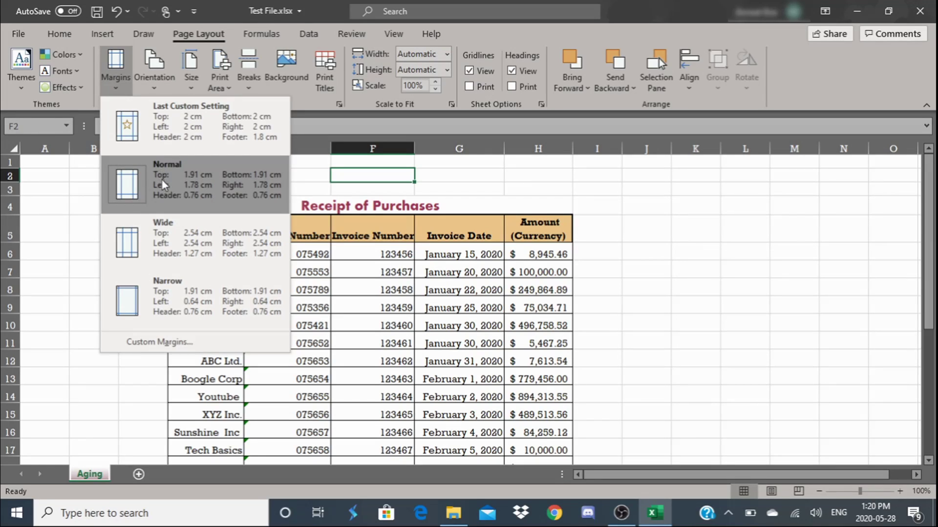
Open the custom margin settings, preview the printed Aging sheet from there, and return to the worksheet.
click(188, 344)
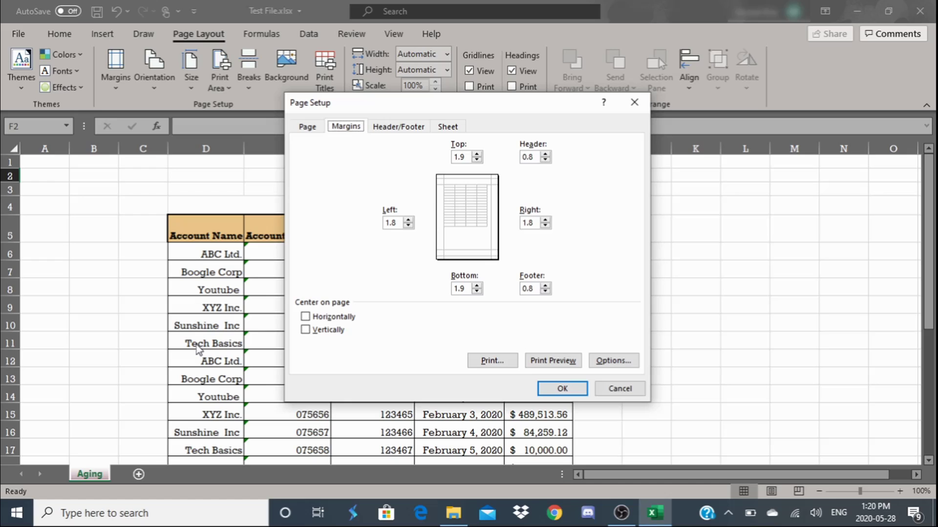
click(541, 365)
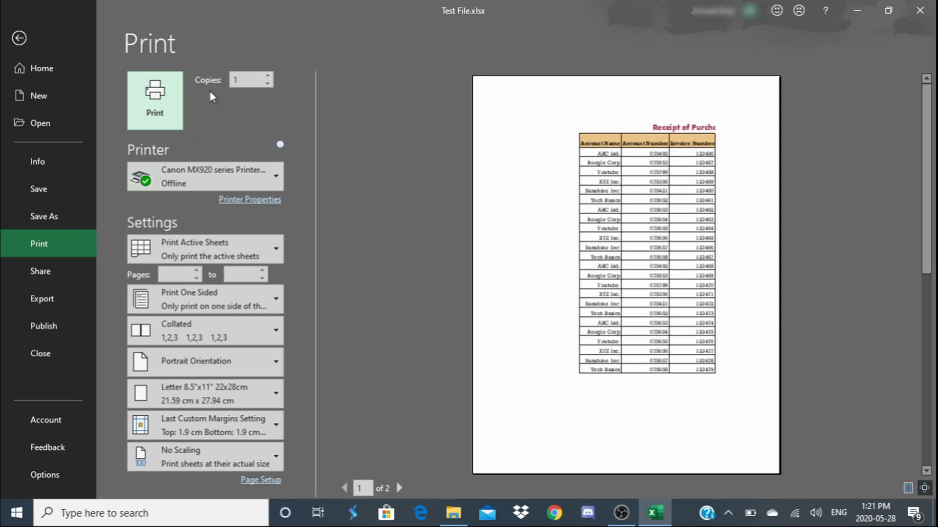
click(19, 38)
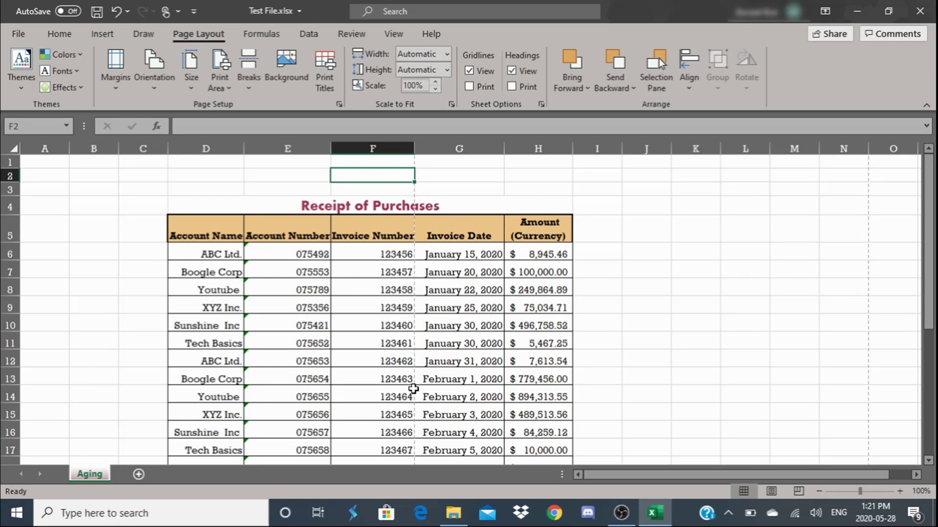
Select the whole purchases table, set custom left and right page margins to 0.8, and reduce the top margin.
scroll(413, 406, down, 1)
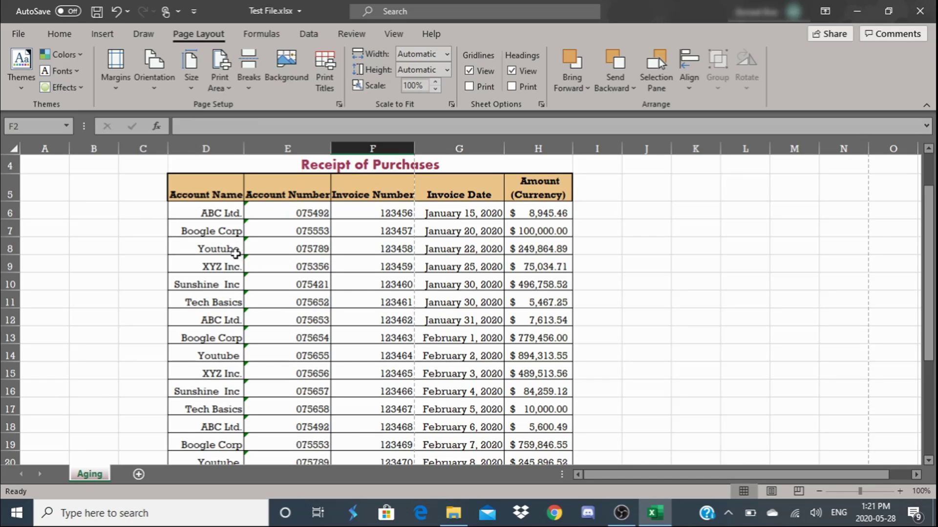
drag(219, 167, 451, 426)
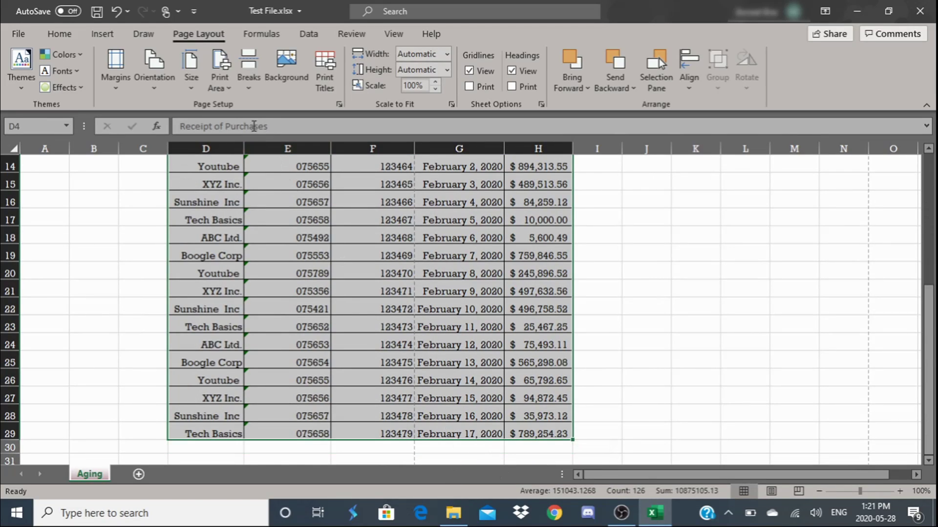
click(116, 87)
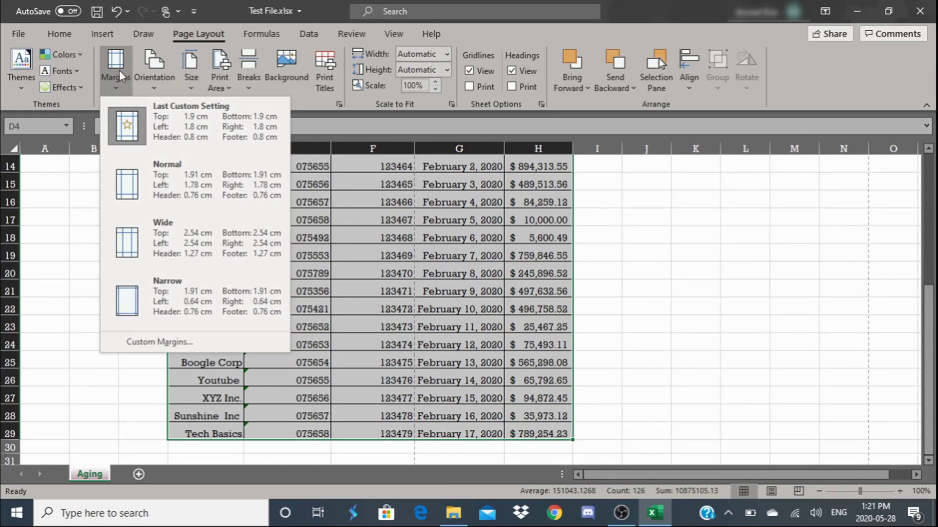
click(180, 341)
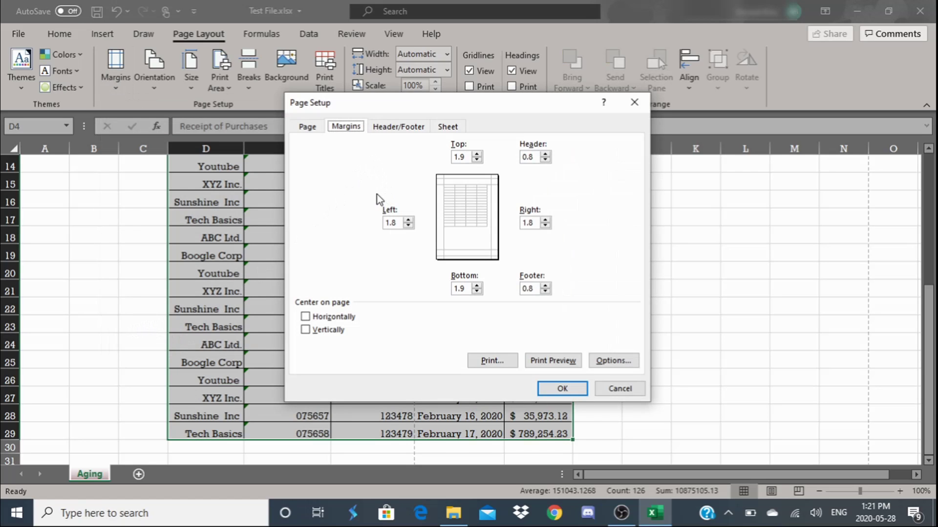
click(409, 225)
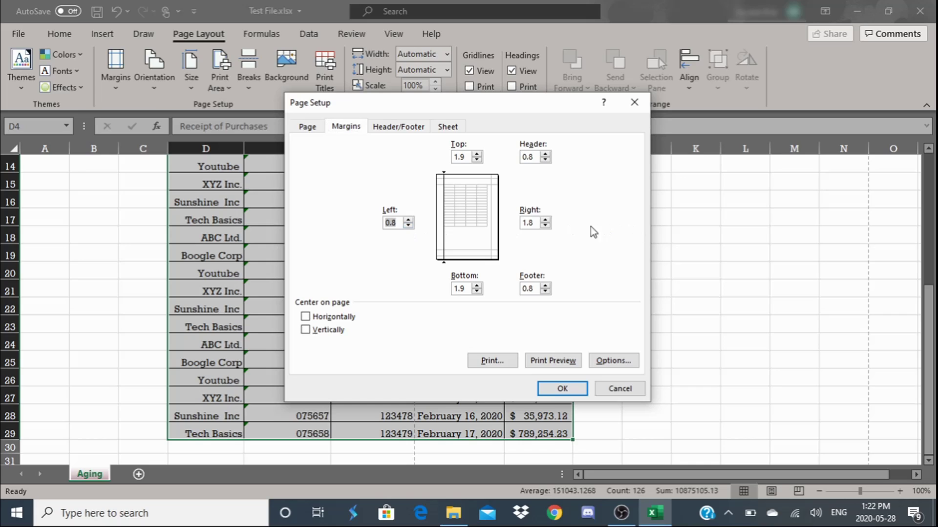
click(546, 225)
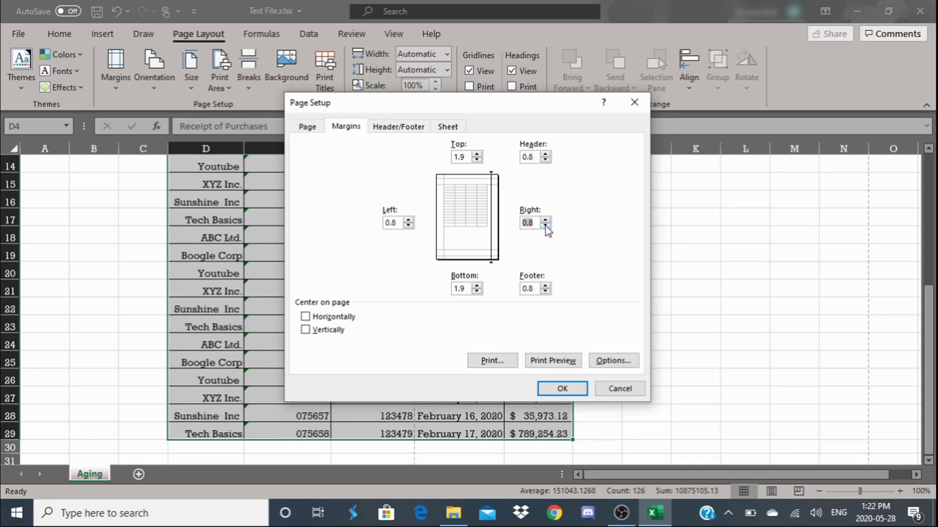
click(476, 160)
click(476, 161)
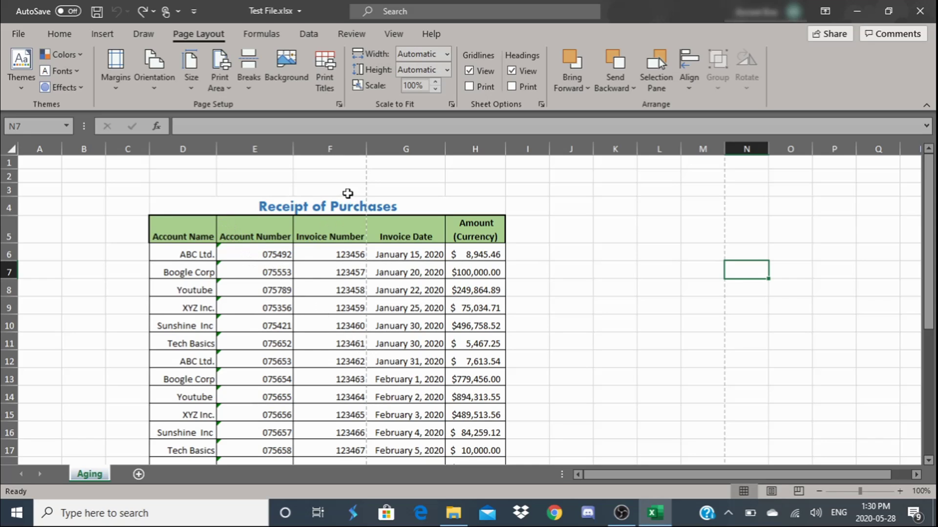
Examine where the dashed page-break lines fall across, beside and below the purchases table.
scroll(395, 220, down, 2)
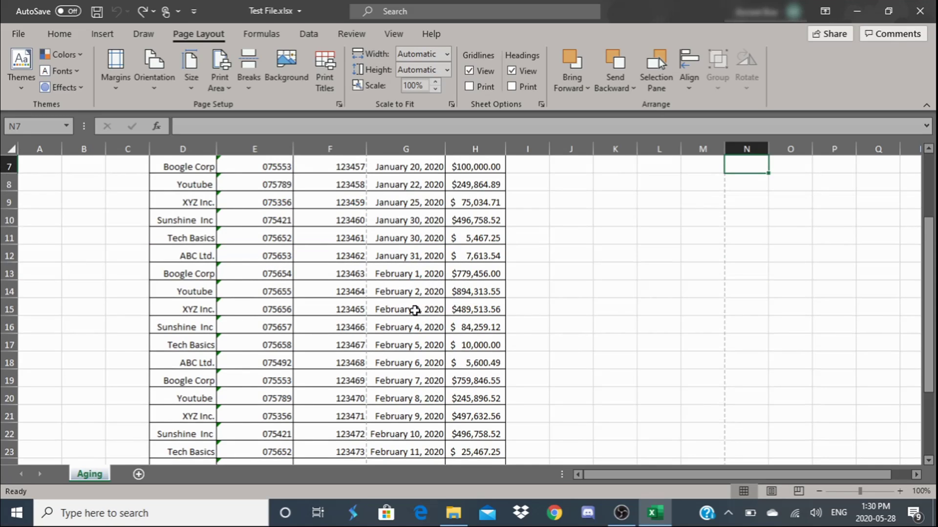
click(819, 491)
click(819, 491)
click(819, 490)
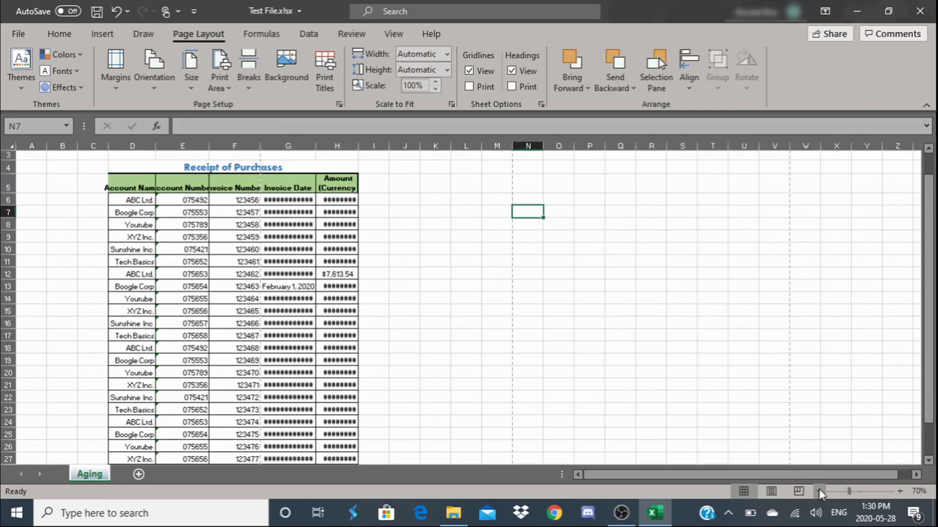
click(898, 491)
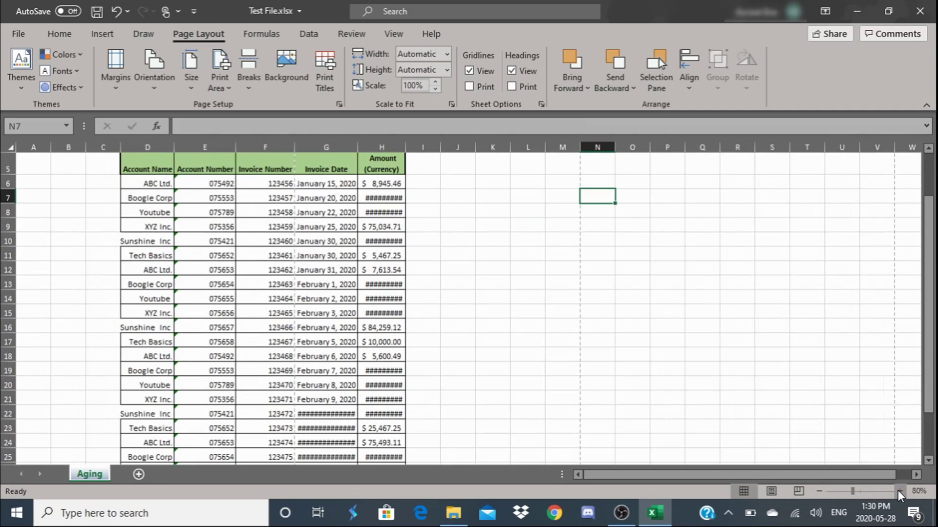
scroll(626, 387, up, 1)
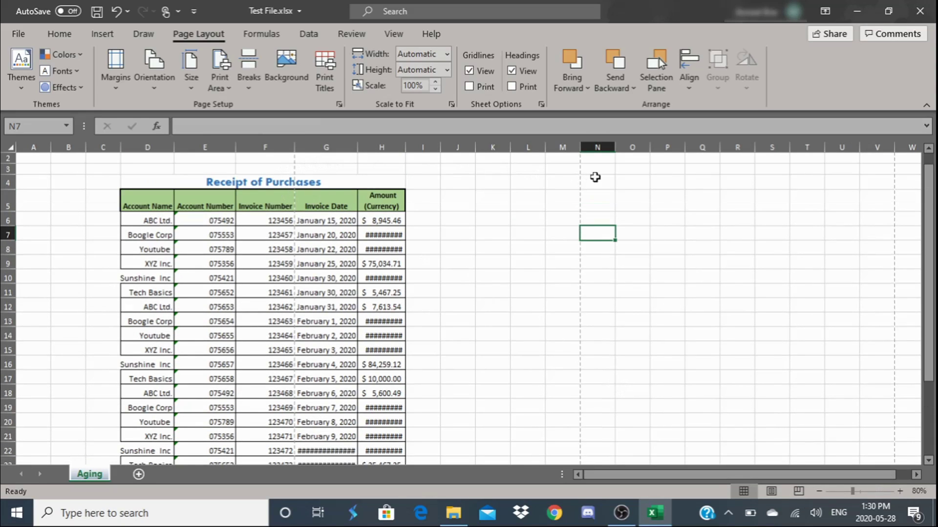
scroll(352, 309, down, 6)
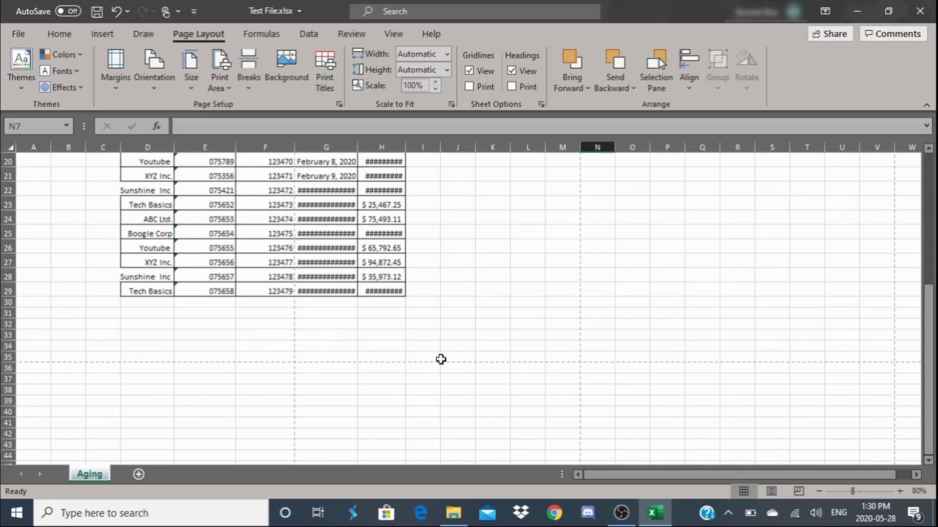
scroll(420, 342, up, 4)
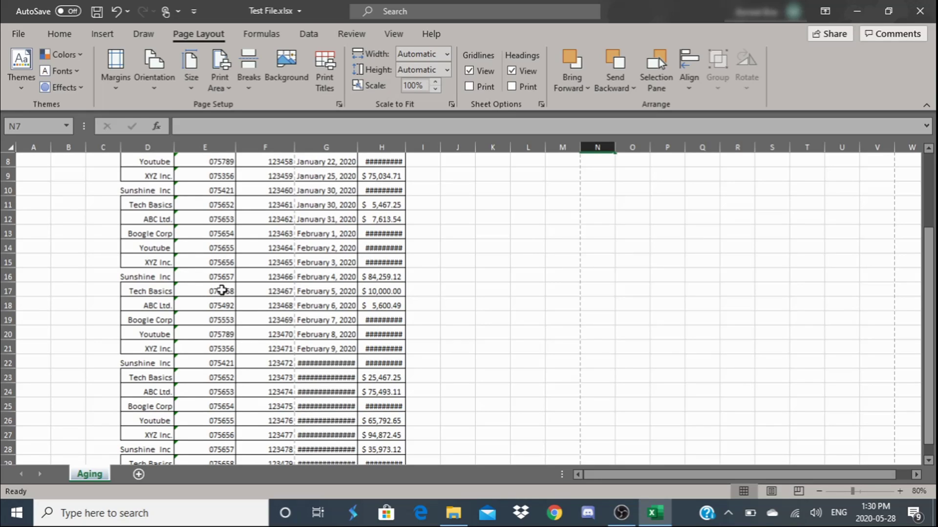
scroll(223, 293, up, 3)
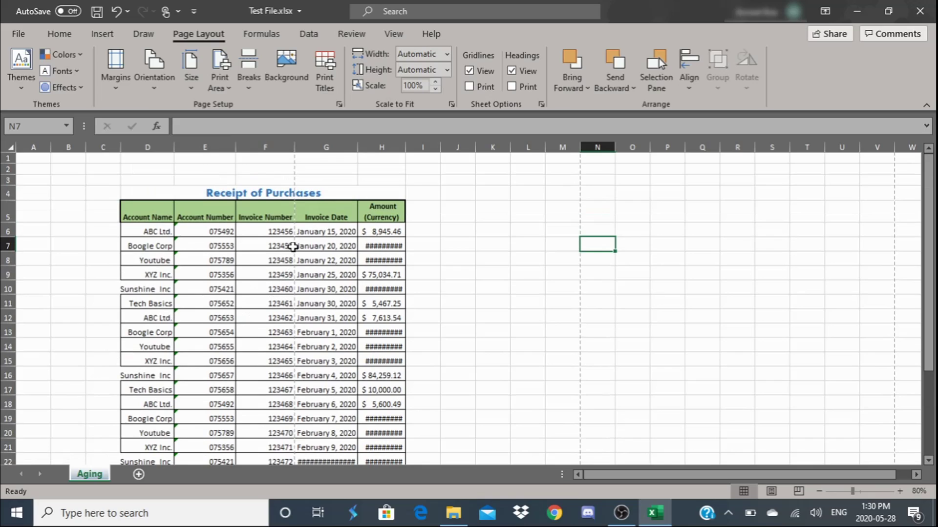
Select the table from its title through row 29 and auto-fit the widths of the Amount and Invoice Date columns.
click(215, 195)
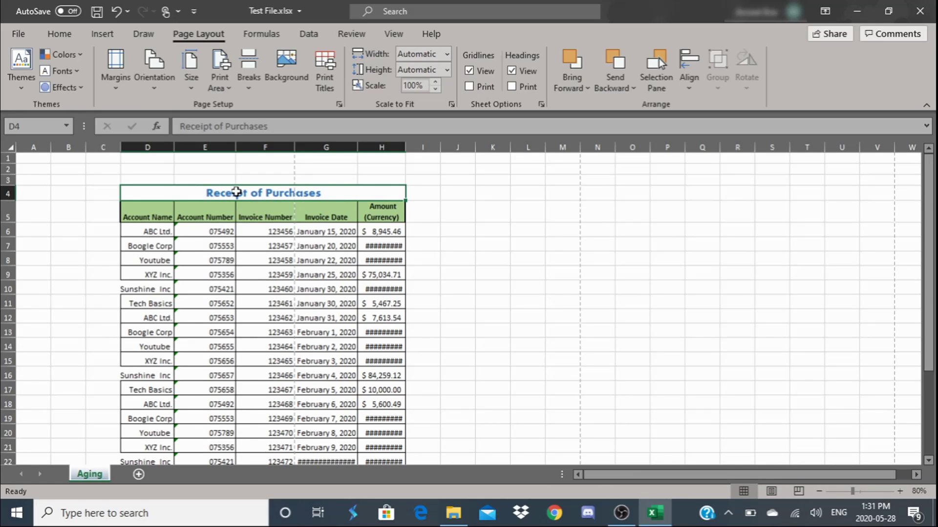
drag(236, 192, 405, 455)
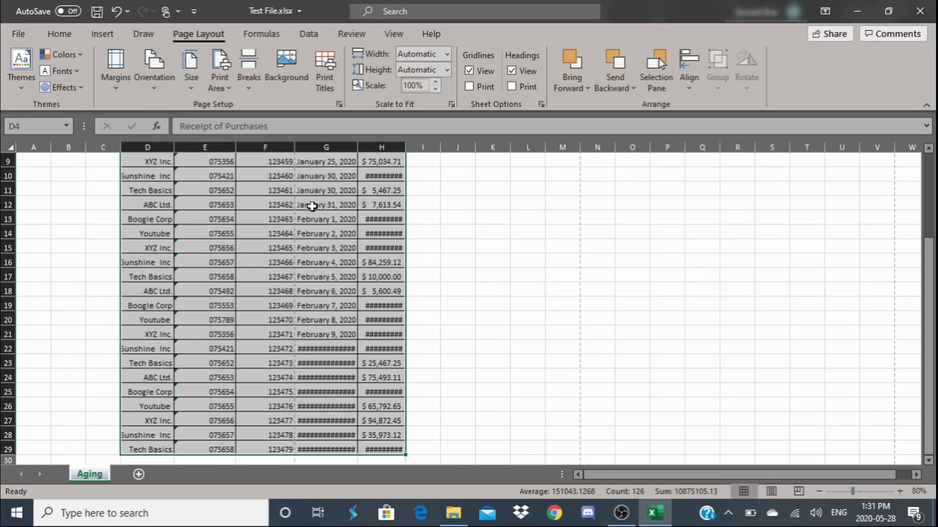
double_click(405, 148)
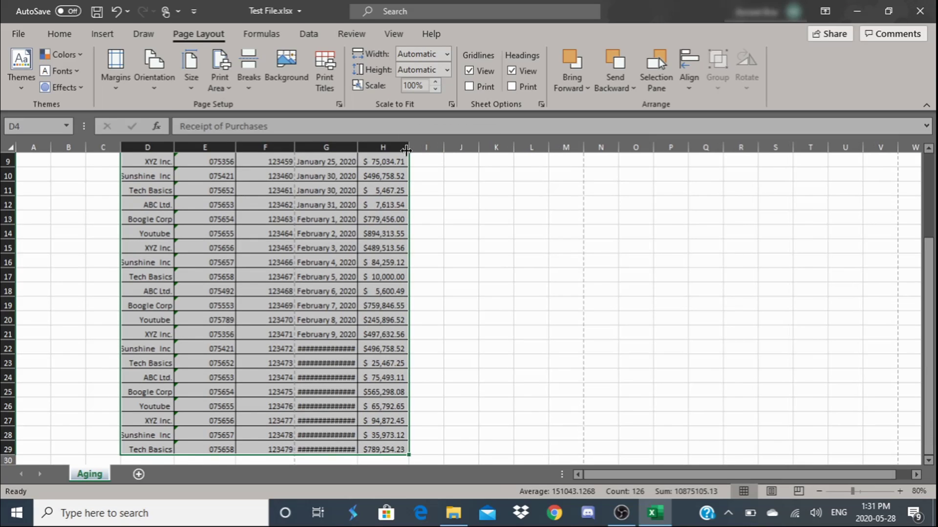
click(358, 143)
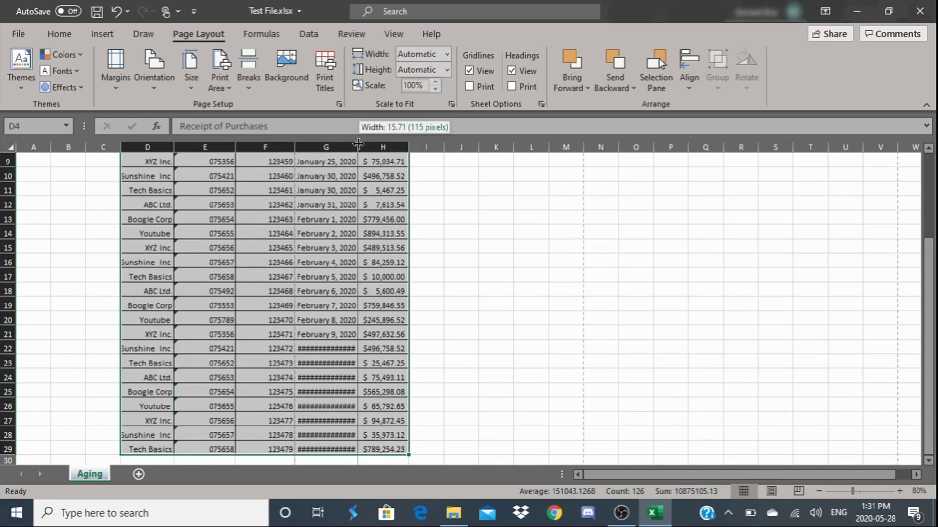
double_click(358, 143)
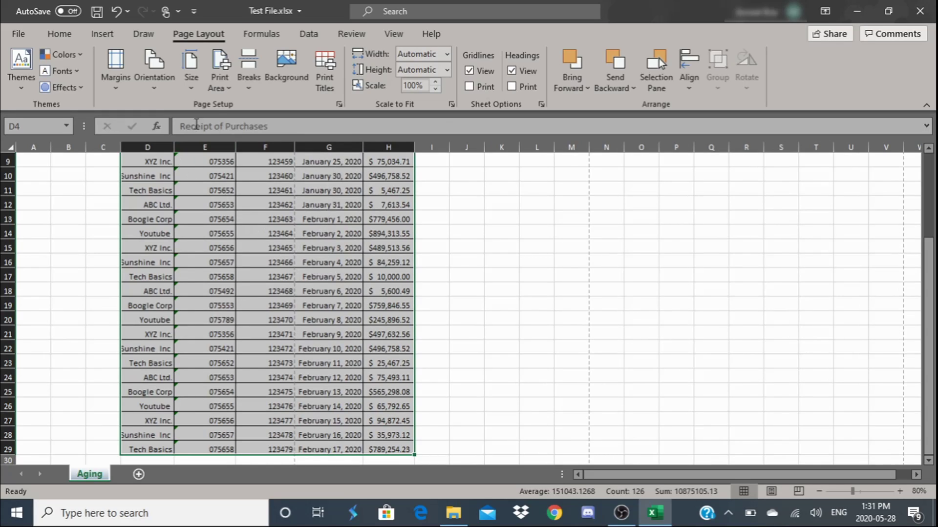
Set the selected Receipt of Purchases table as the print area and check its extent on the sheet.
click(226, 92)
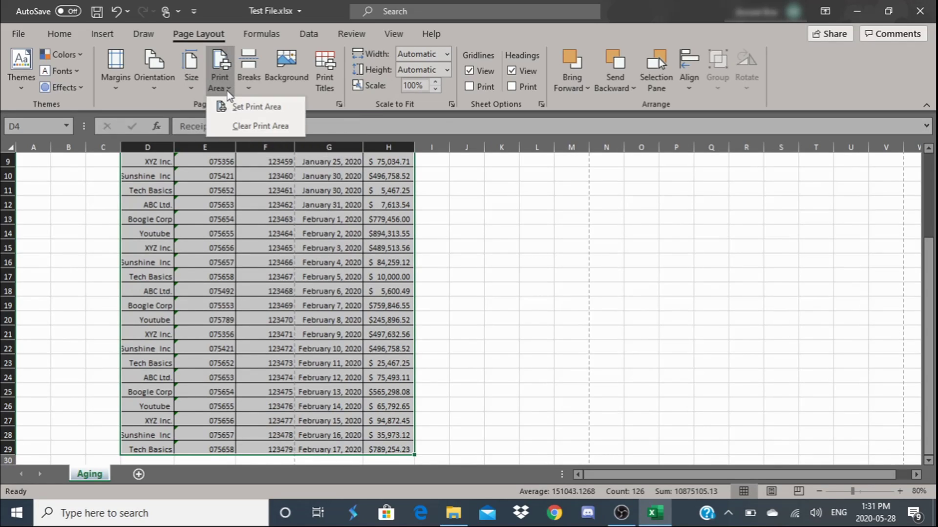
click(244, 107)
scroll(364, 247, up, 3)
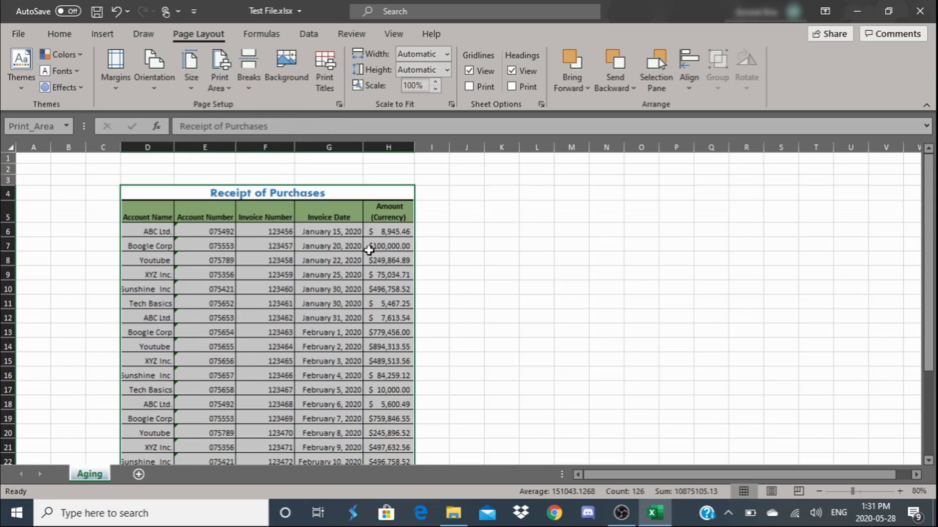
scroll(481, 268, down, 6)
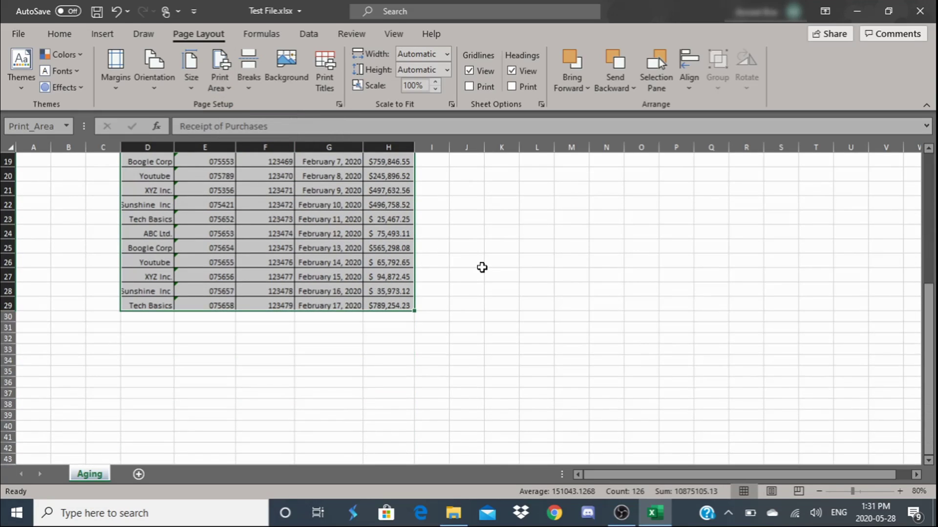
scroll(468, 265, up, 4)
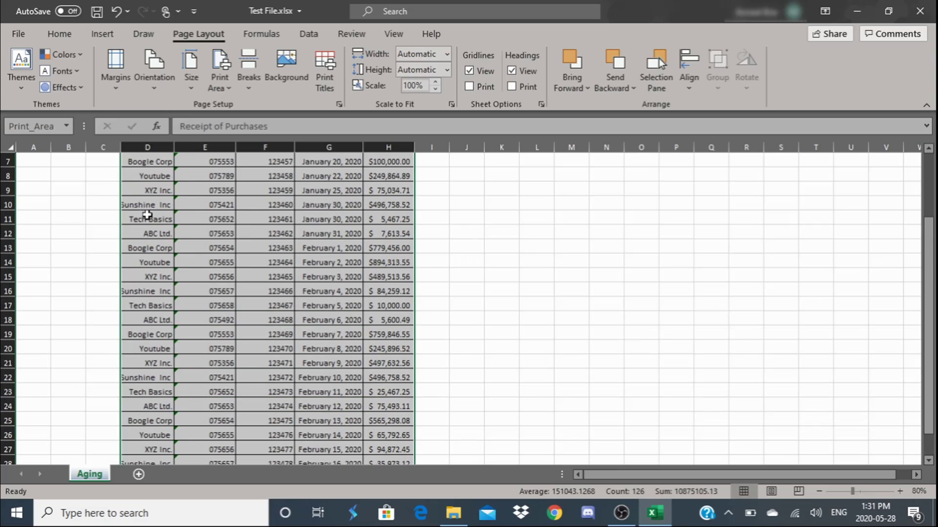
Return to the start of the Receipt of Purchases sheet and open its print preview.
scroll(454, 261, up, 2)
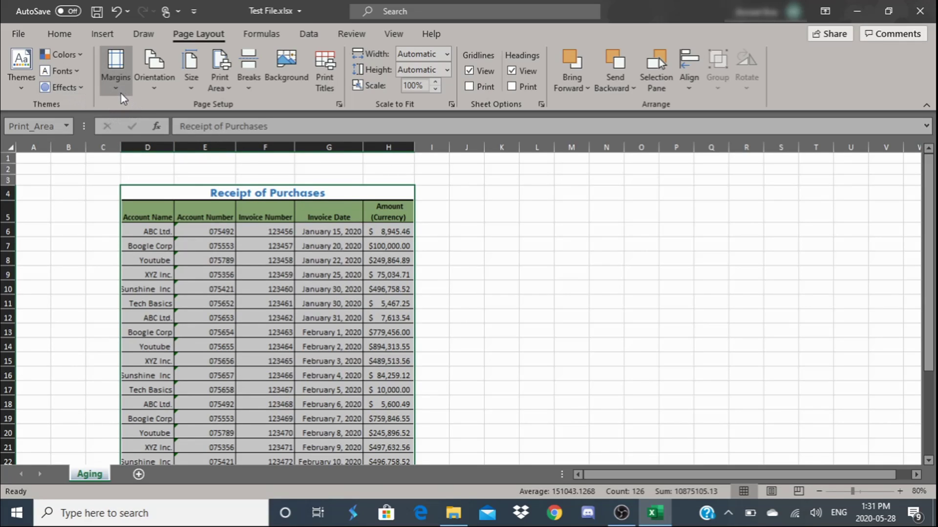
click(21, 33)
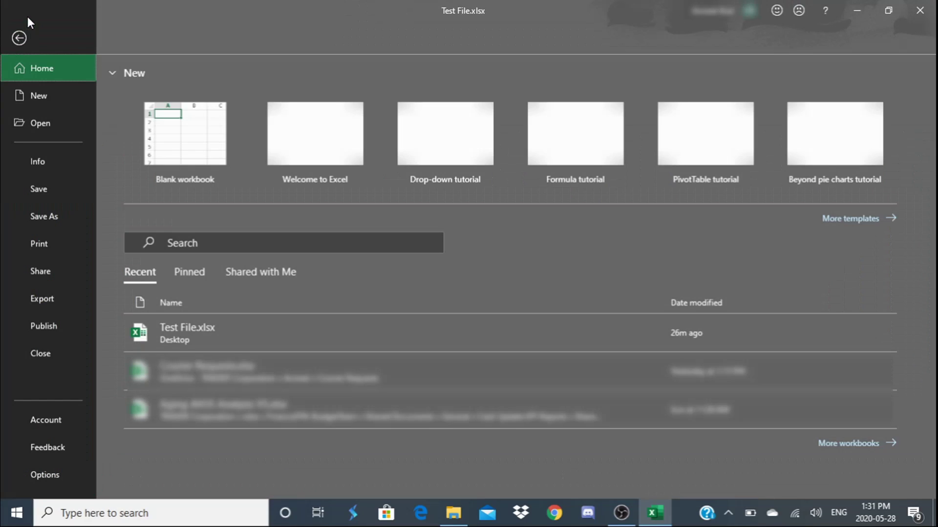
click(43, 242)
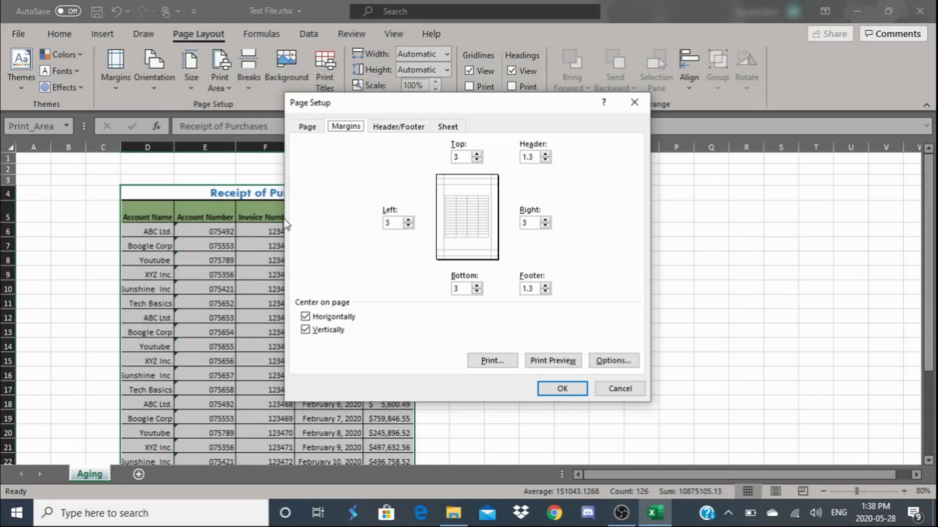
Create a custom page header with "Tech Basics Team" in the left section and the current date in the right section.
click(378, 128)
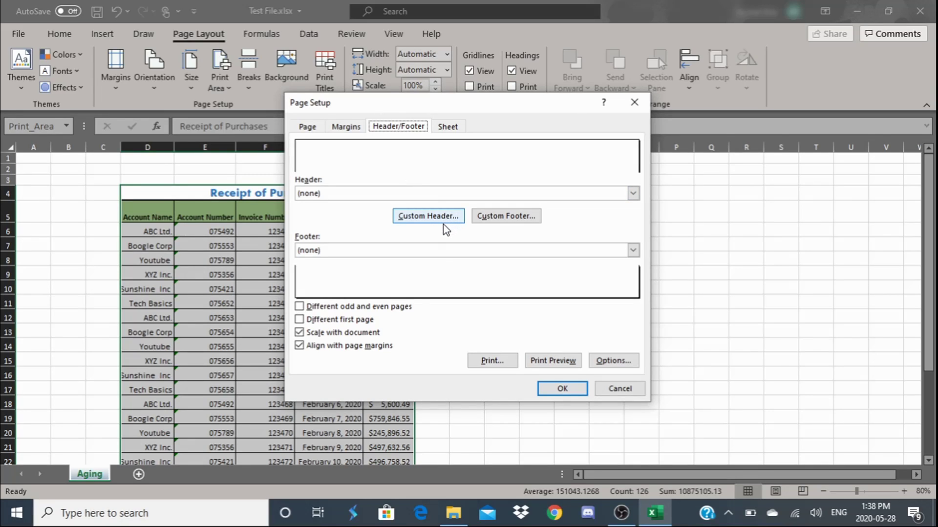
click(428, 216)
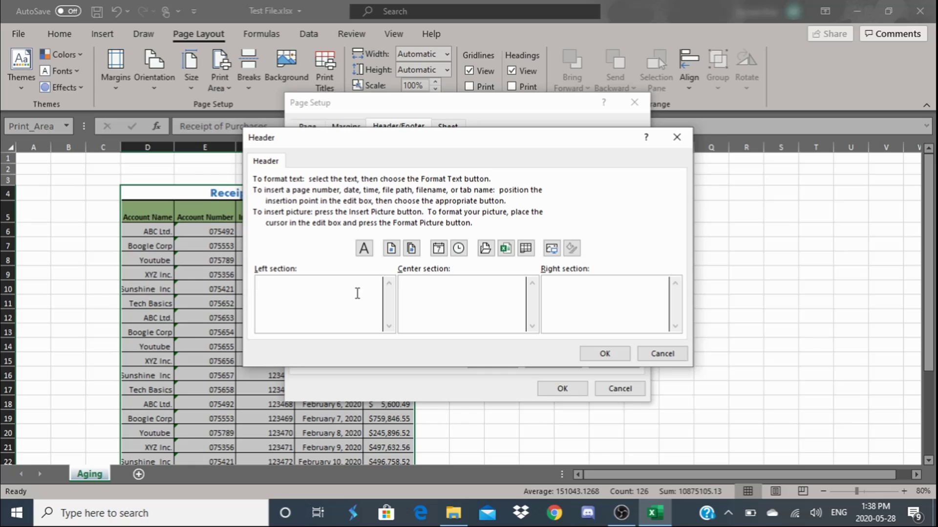
text(Tech Basics Team)
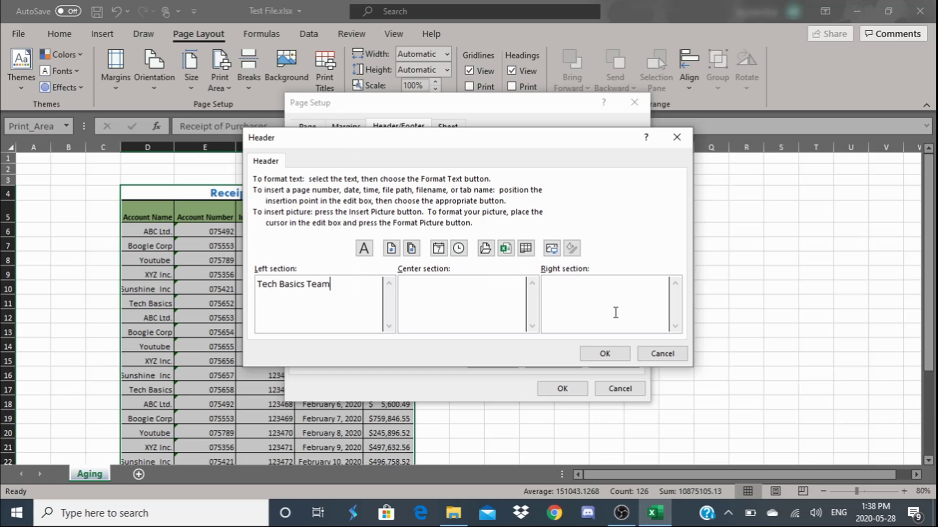
click(559, 287)
click(439, 249)
click(609, 359)
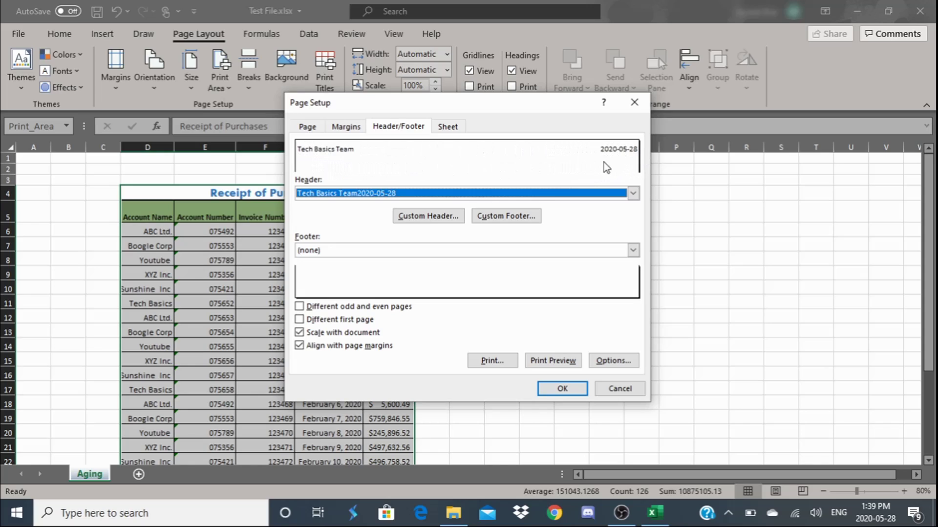
Create a custom footer with the page number in the right section.
click(509, 220)
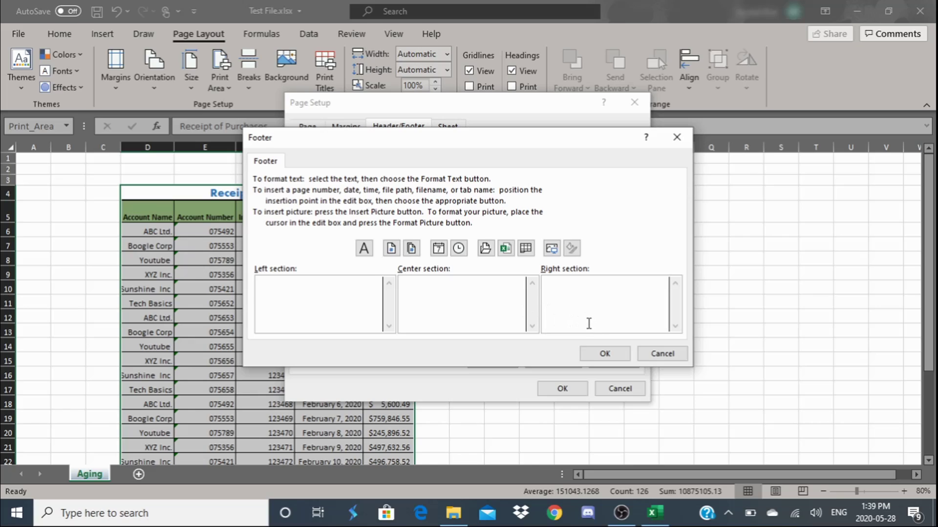
click(392, 250)
click(604, 354)
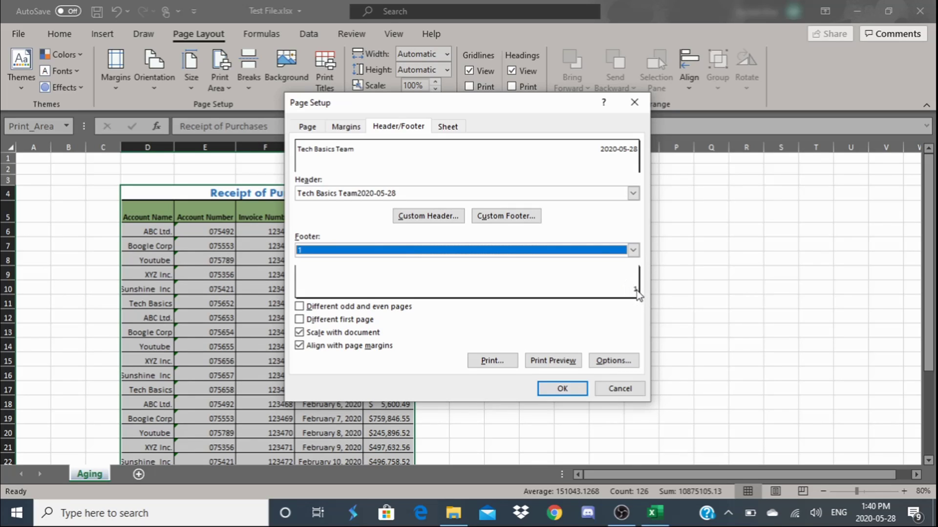
click(593, 336)
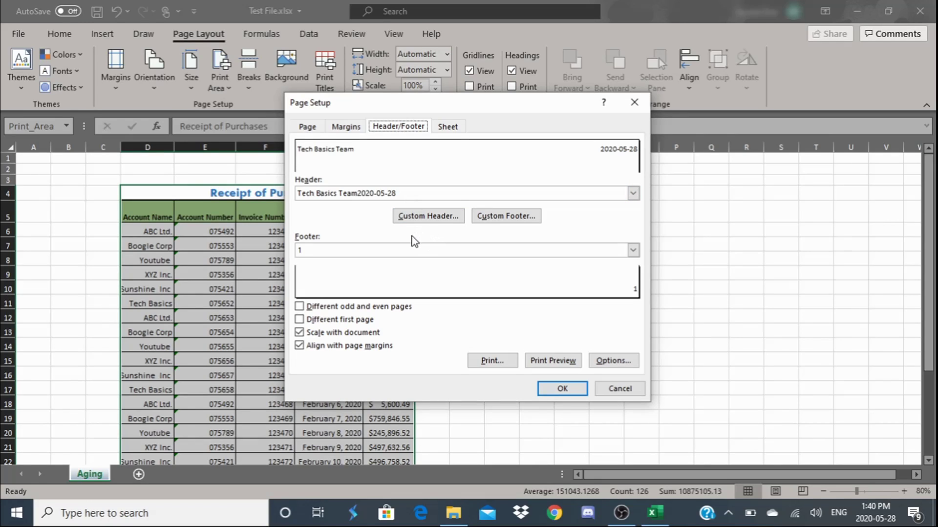
Try the different odd and even pages option, leave it off, and preview the printed page with its header and footer.
click(299, 307)
click(299, 308)
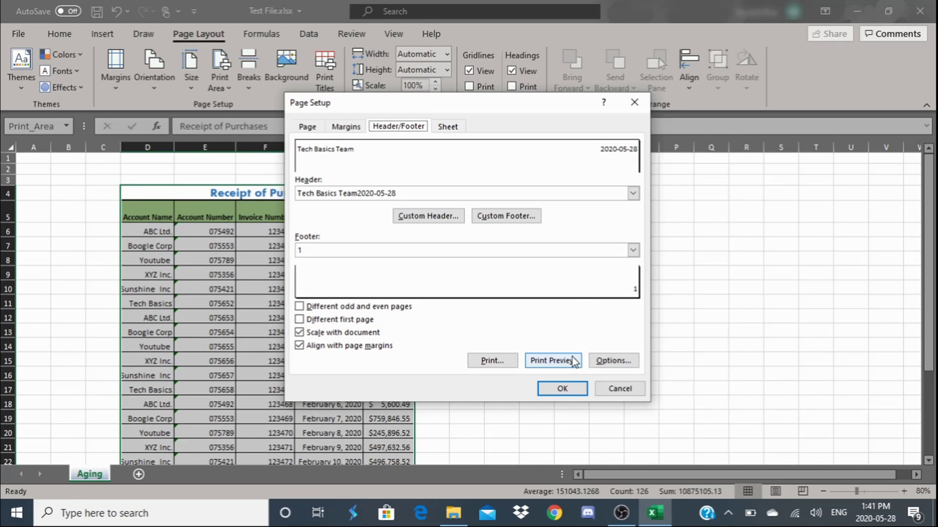
click(571, 364)
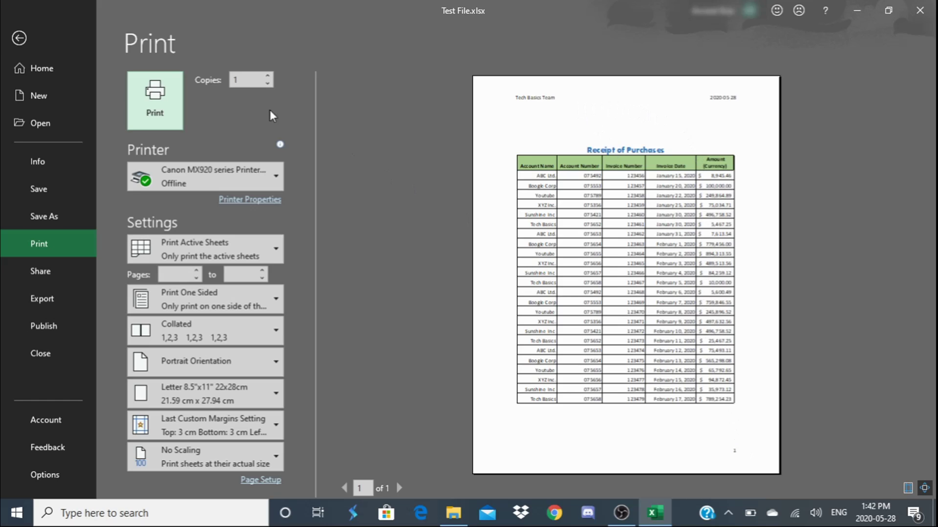
click(19, 38)
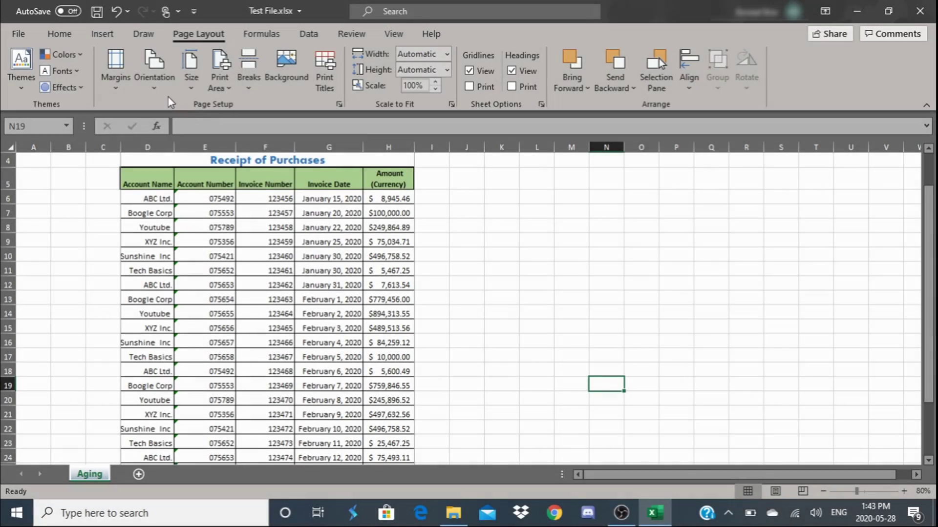
Switch the page orientation to landscape and back to portrait.
click(160, 87)
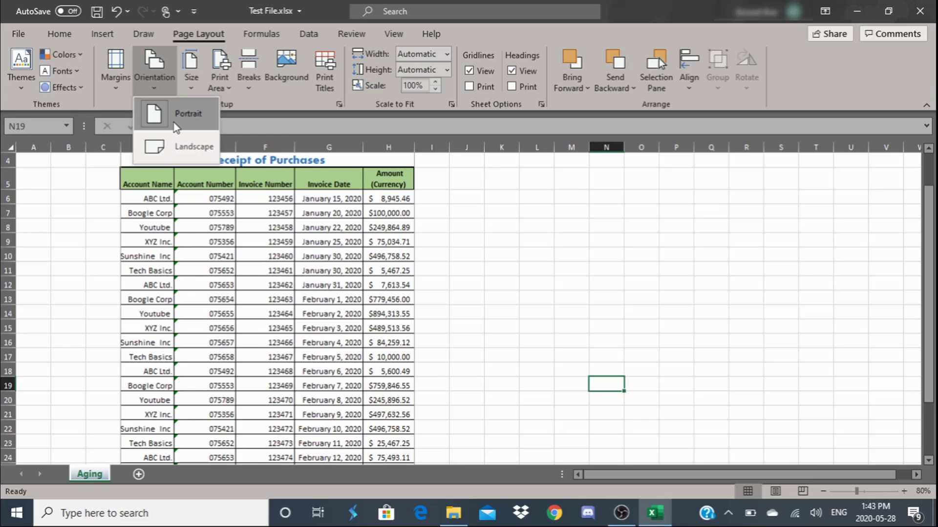
click(185, 147)
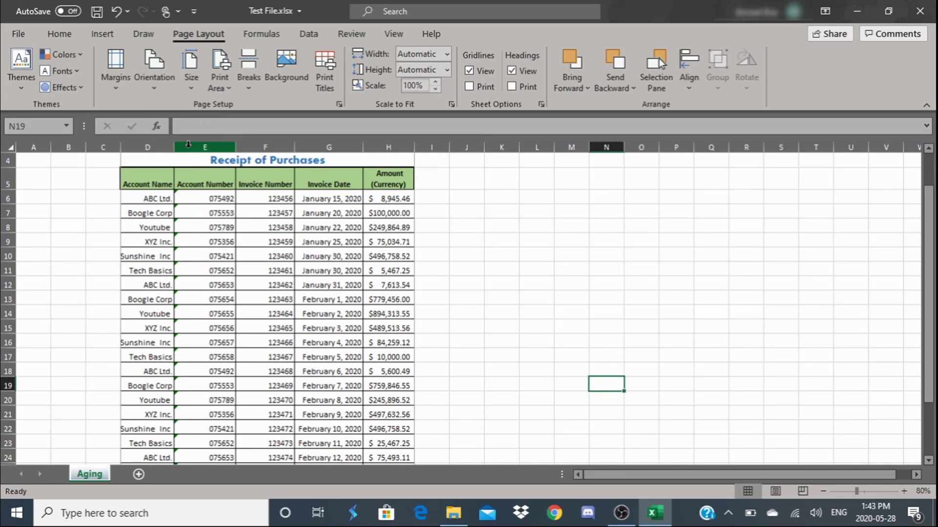
click(147, 91)
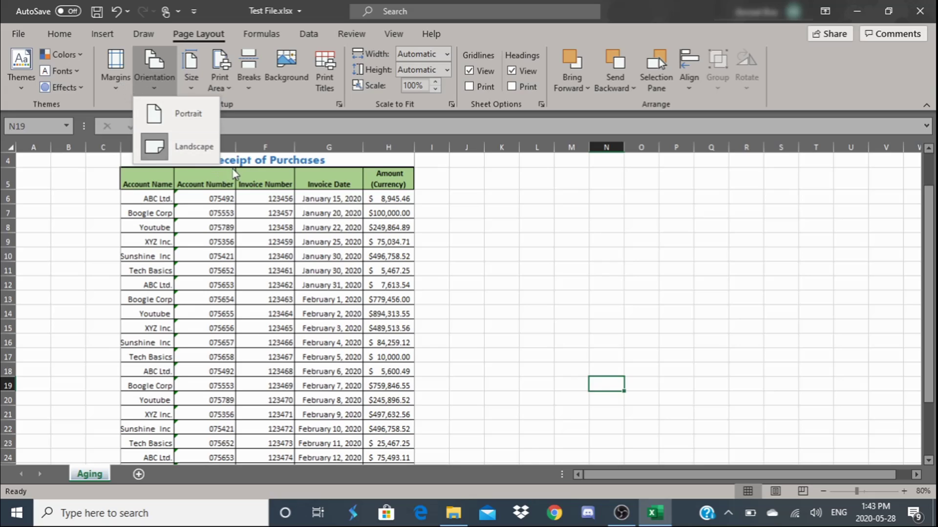
click(187, 121)
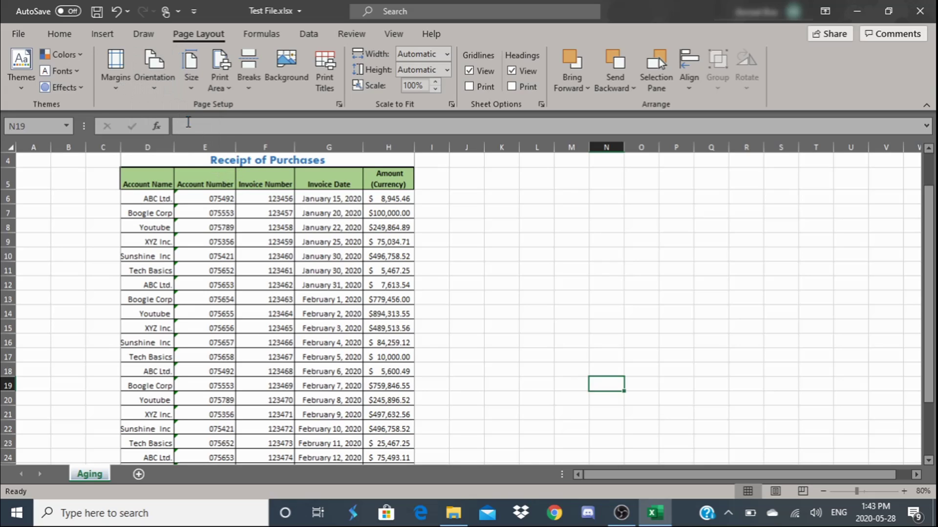
Check the portrait layout of the purchases table in the print preview and return to the sheet.
click(22, 36)
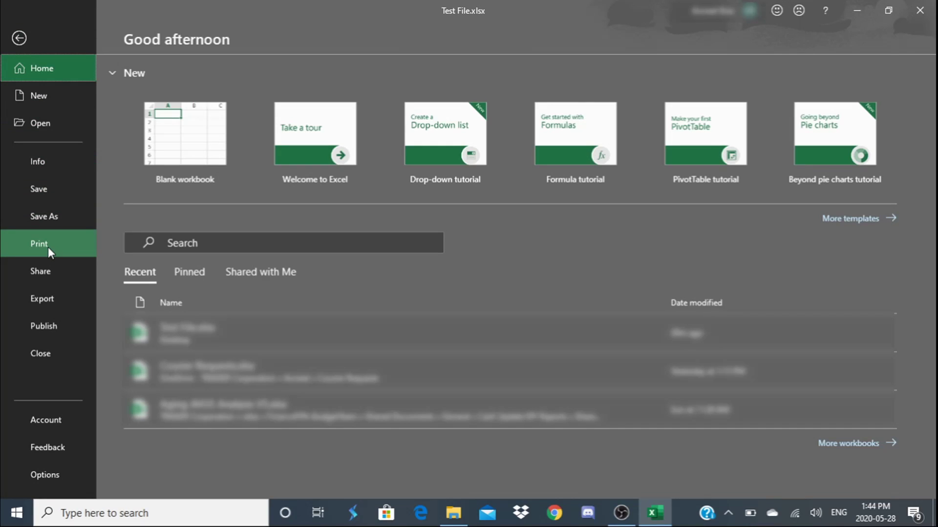
click(48, 247)
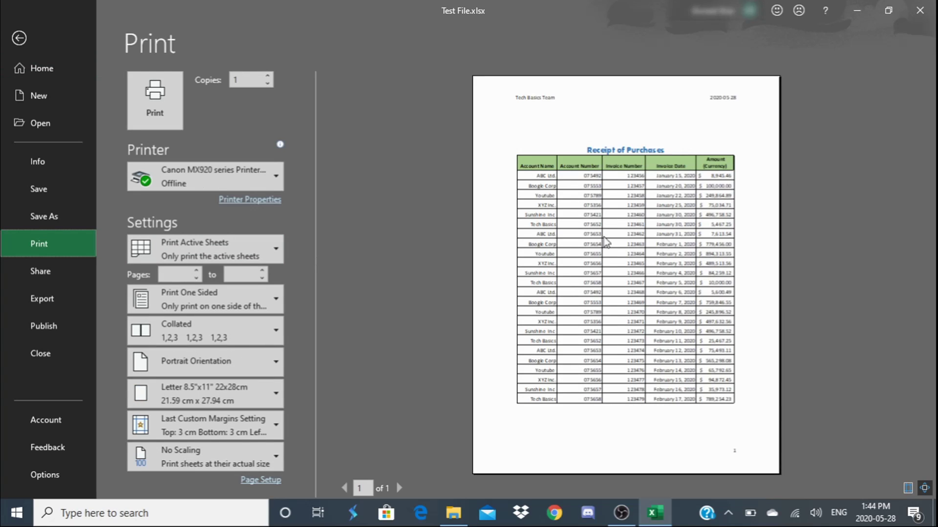
click(19, 38)
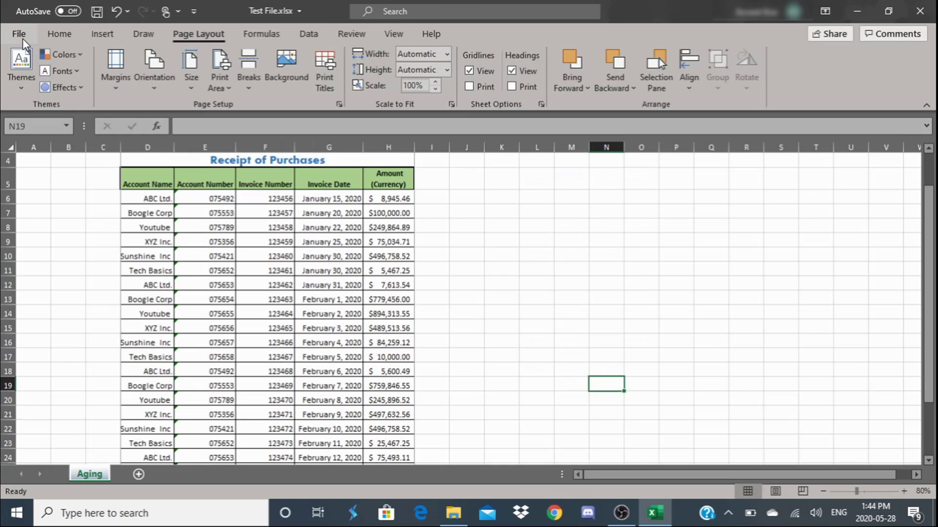
Set the page orientation to landscape and open the print preview to check the layout.
click(157, 77)
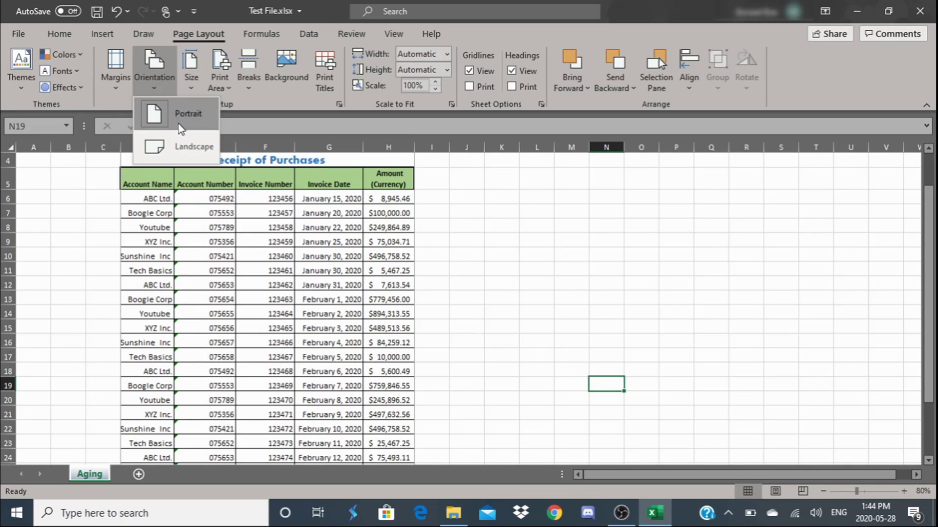
click(191, 148)
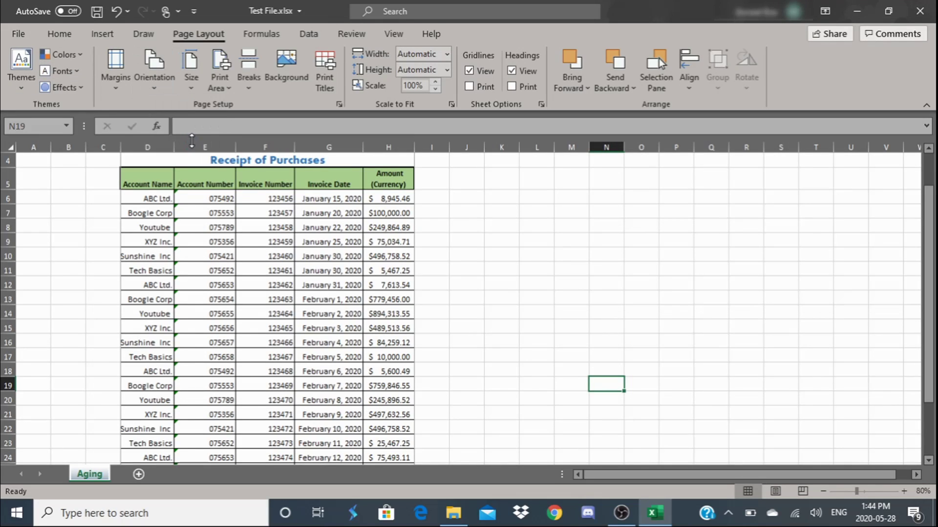
click(18, 34)
click(39, 241)
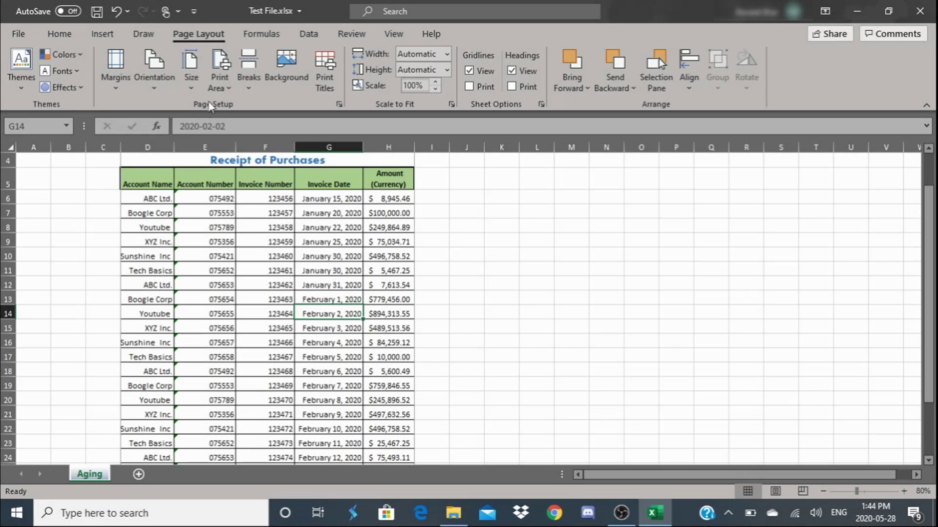
Examine the available paper sizes, print area commands and page break commands without applying any.
click(192, 88)
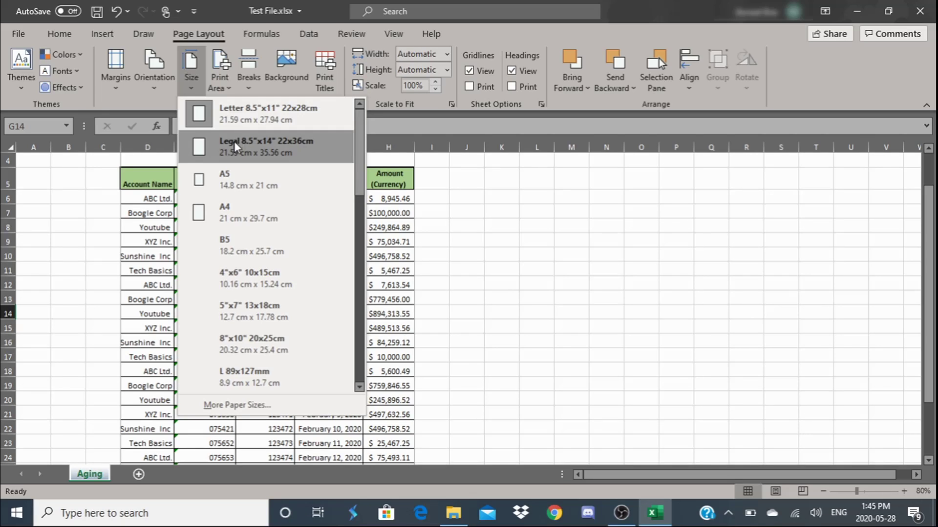
click(441, 193)
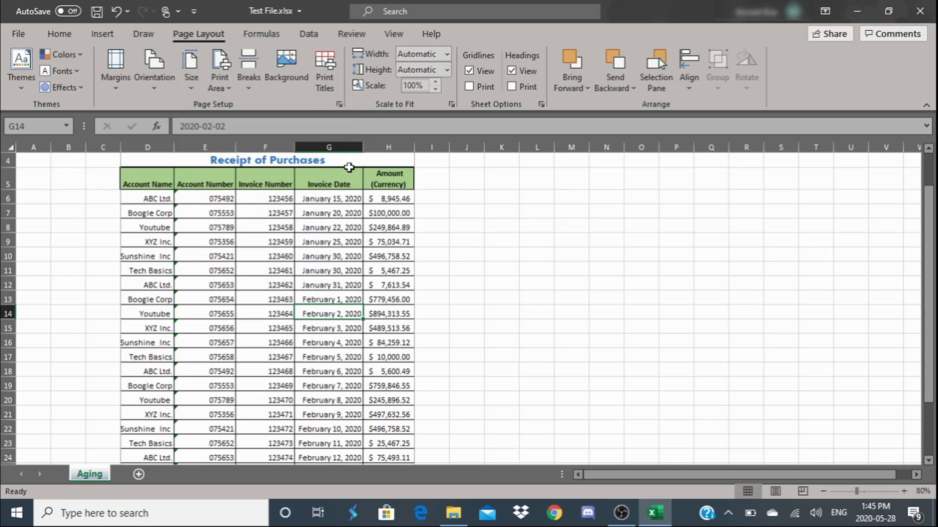
click(193, 89)
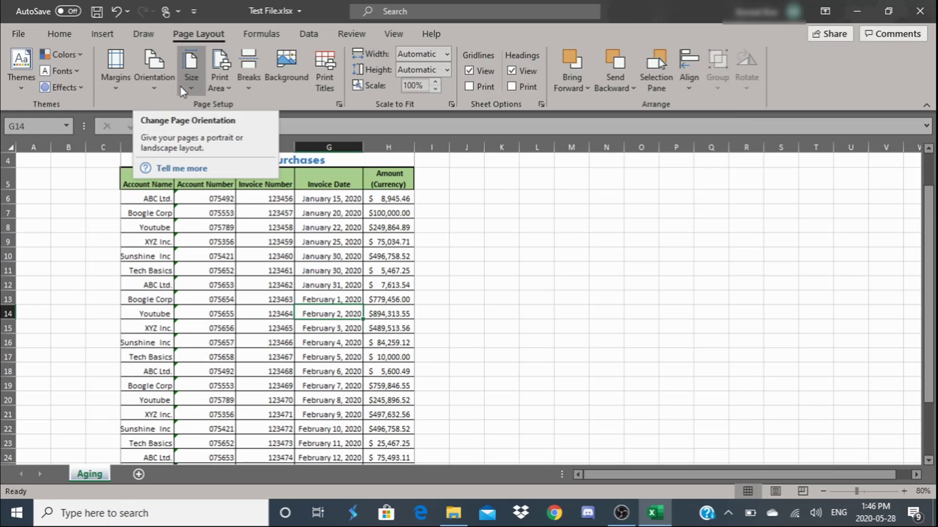
click(188, 92)
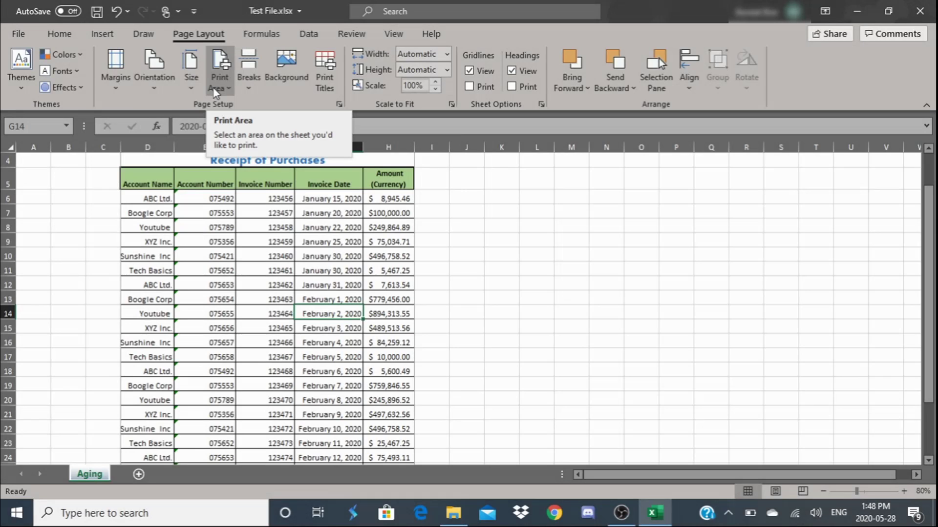
click(215, 92)
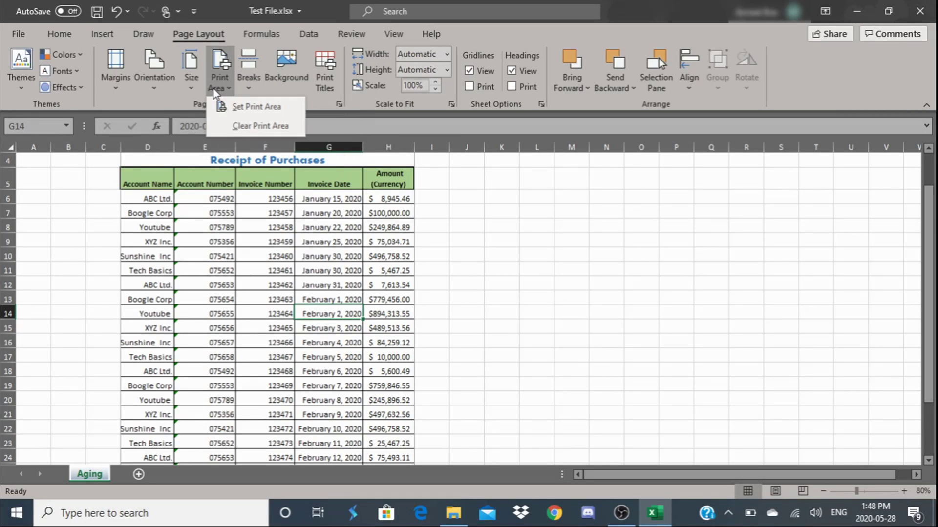
click(246, 189)
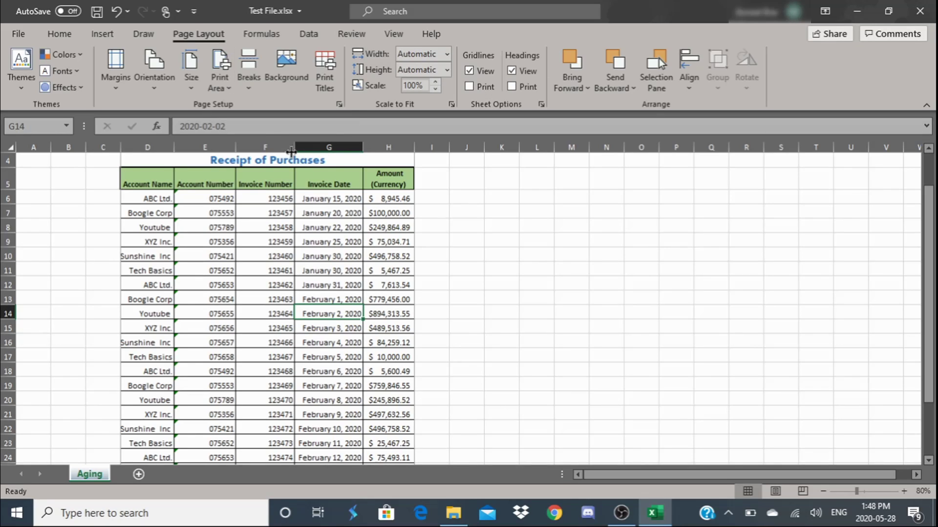
click(250, 93)
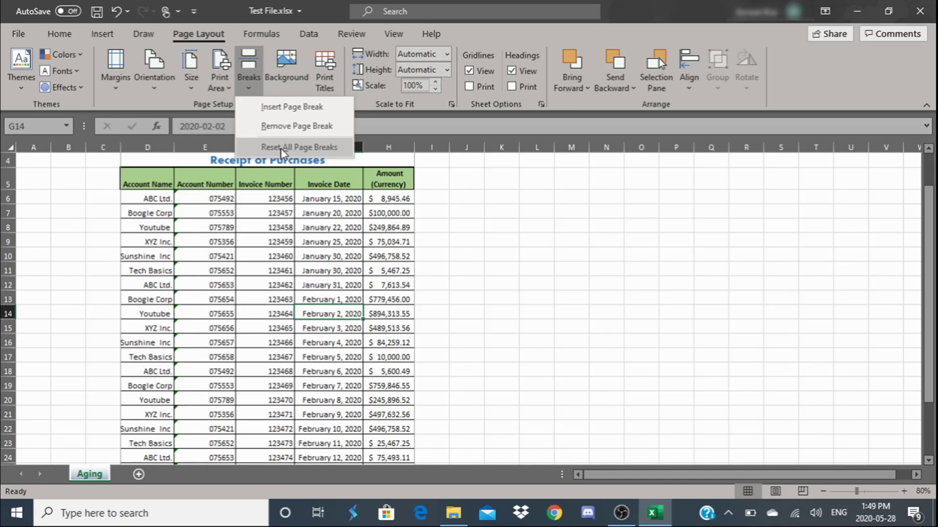
click(519, 227)
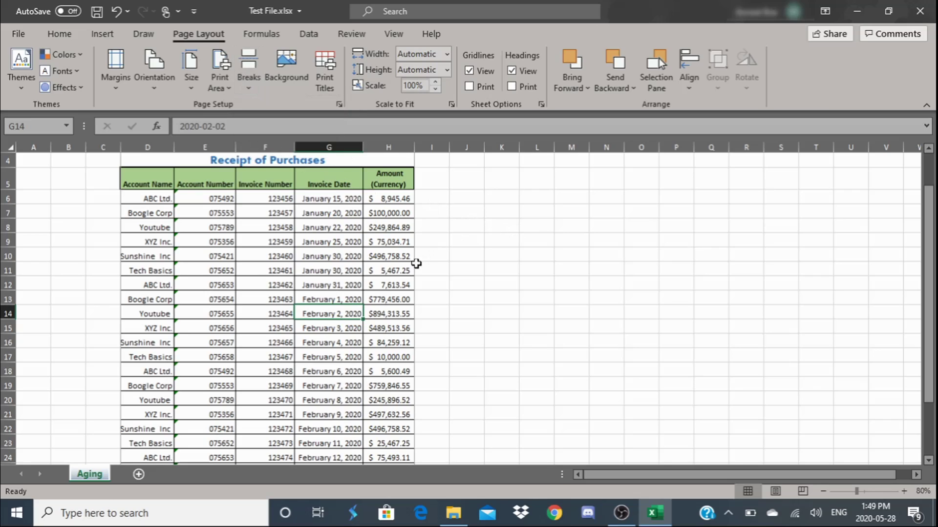
click(337, 225)
right_click(336, 228)
key(Escape)
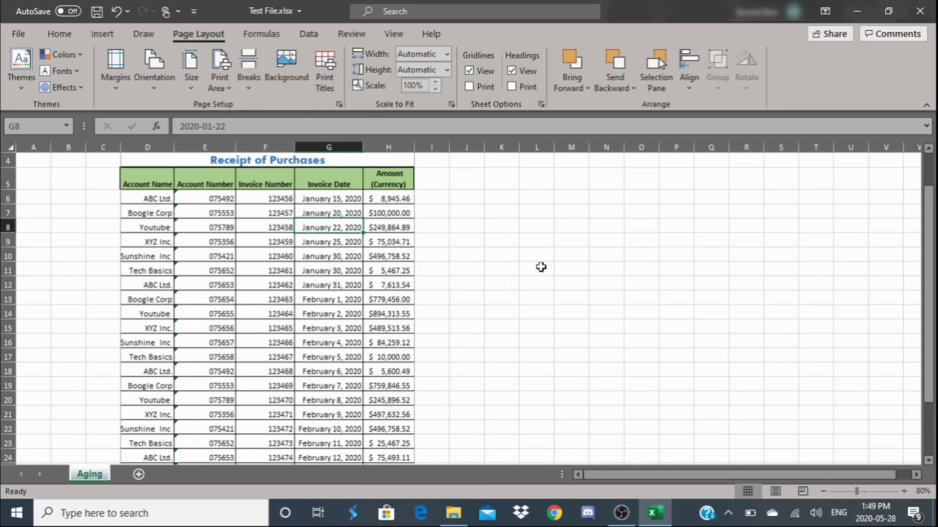
scroll(539, 258, down, 2)
scroll(540, 254, up, 1)
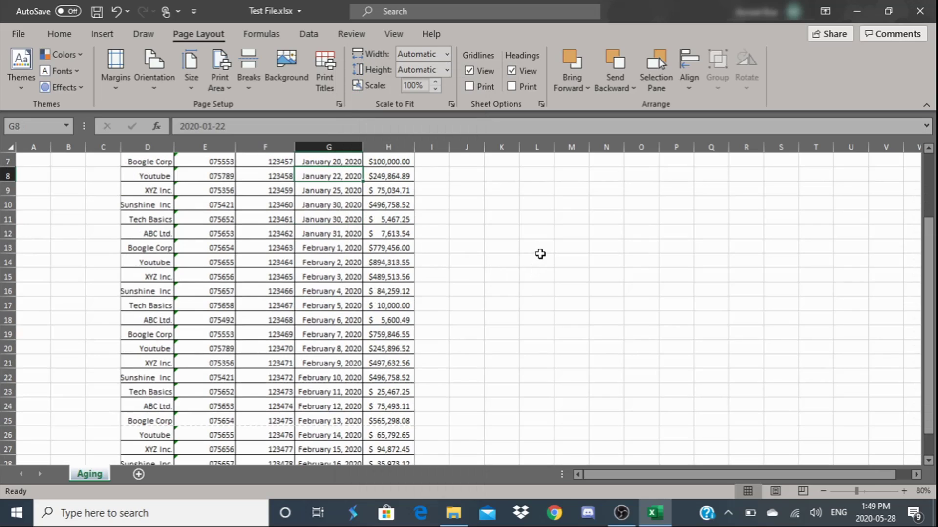
scroll(551, 253, up, 1)
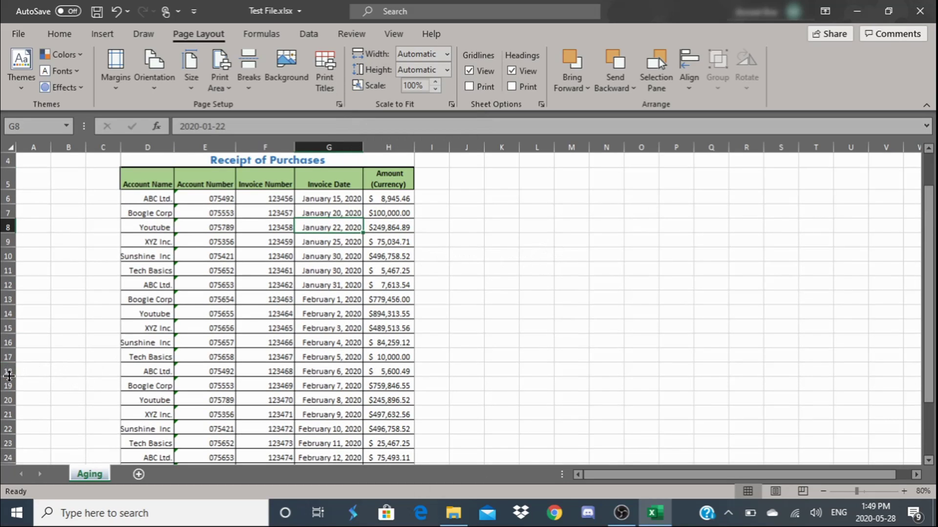
Insert a horizontal page break above row 19 of the purchases table.
click(6, 386)
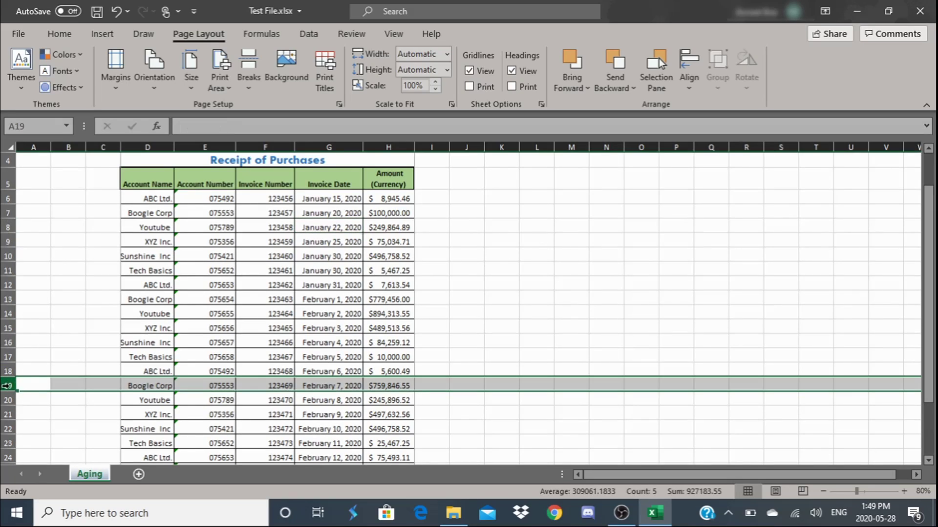
click(250, 89)
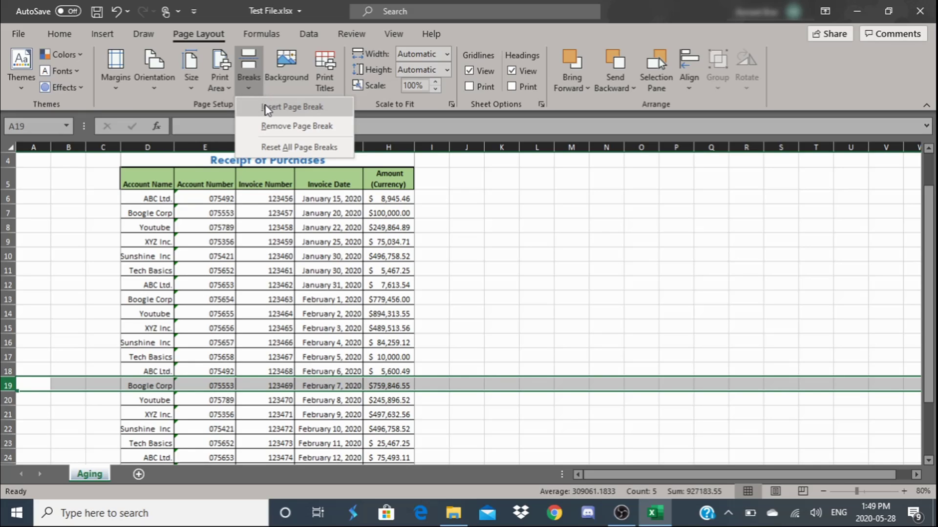
click(267, 107)
click(446, 356)
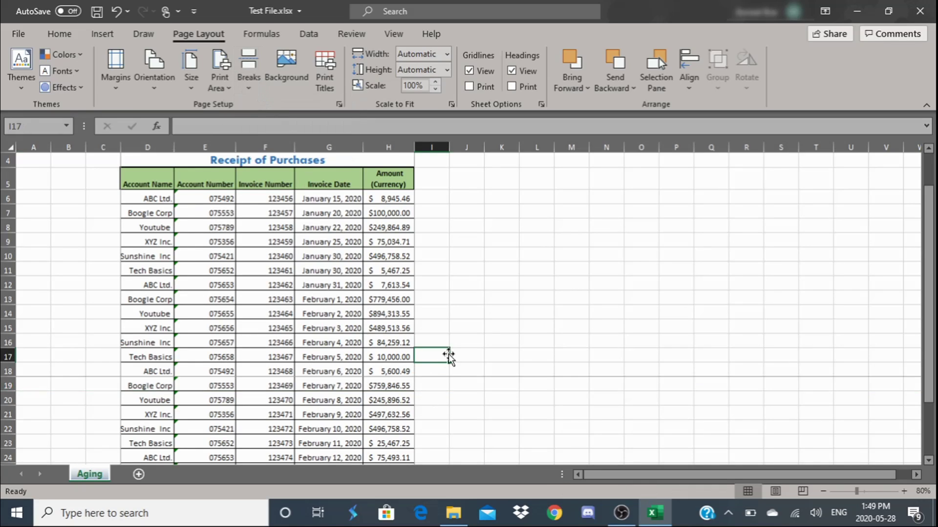
scroll(447, 391, down, 1)
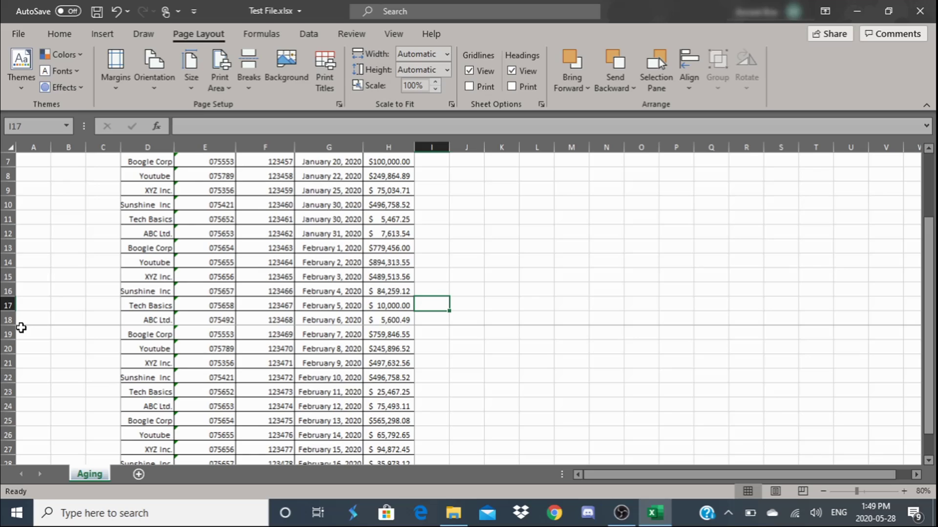
click(6, 335)
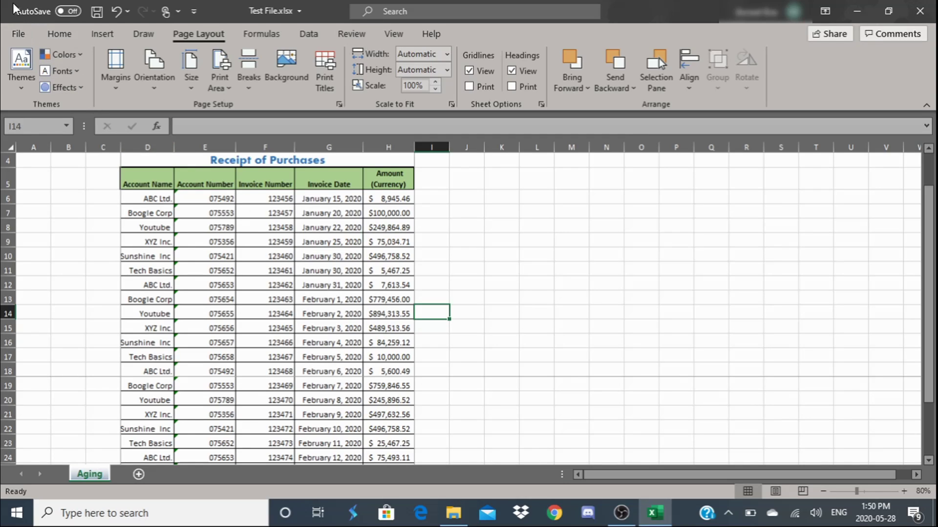
Check both landscape pages of the split purchases table in the print preview.
click(18, 34)
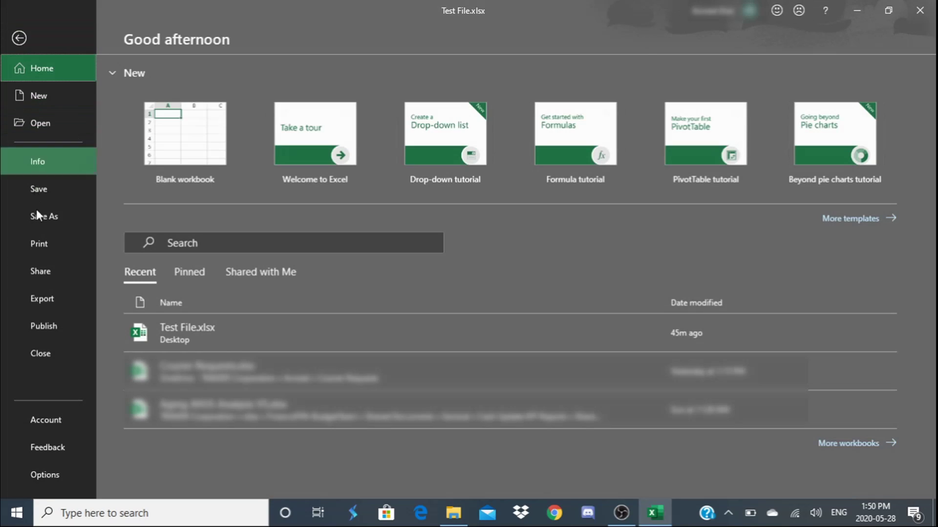
click(30, 250)
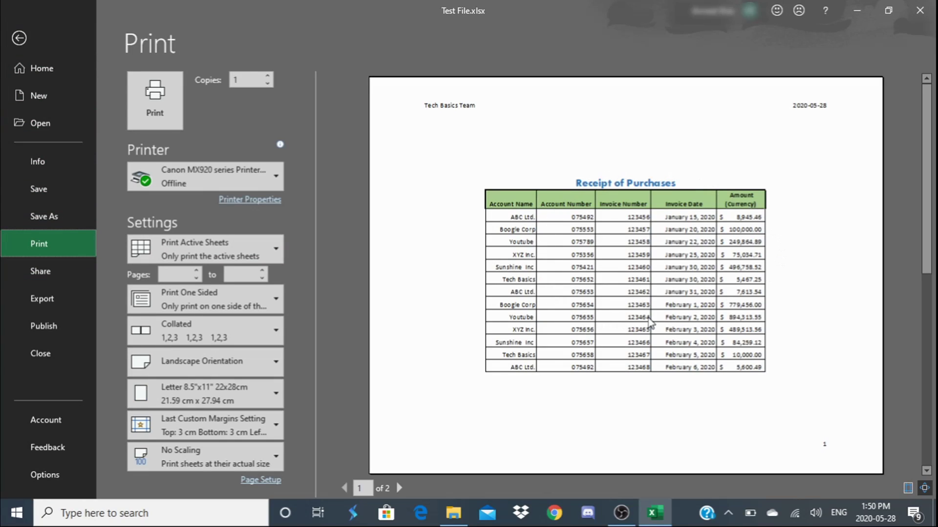
scroll(650, 322, down, 1)
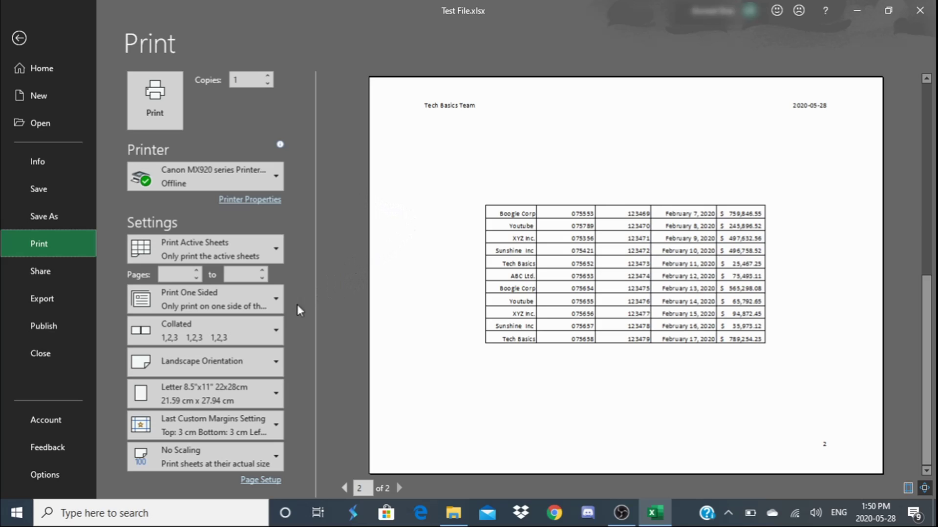
Set the print orientation to portrait, review both pages in the preview and return to the sheet.
click(190, 366)
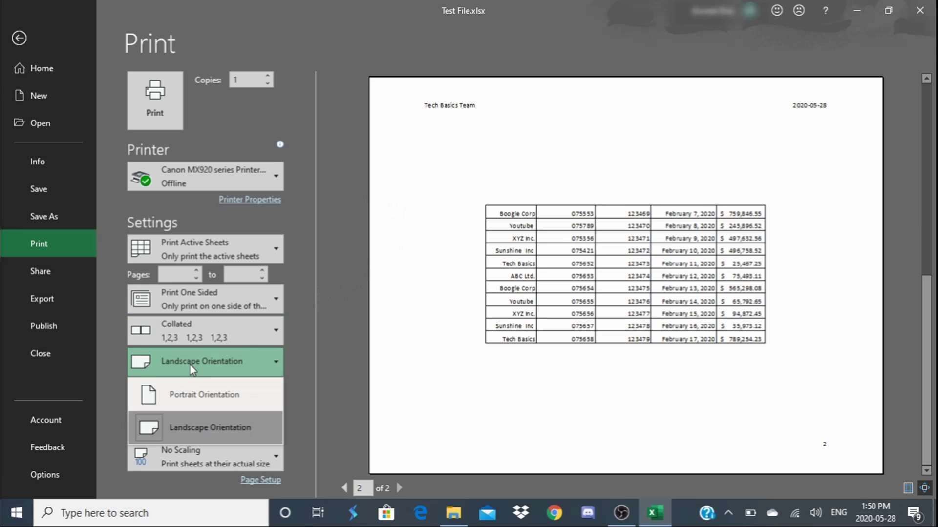
click(207, 389)
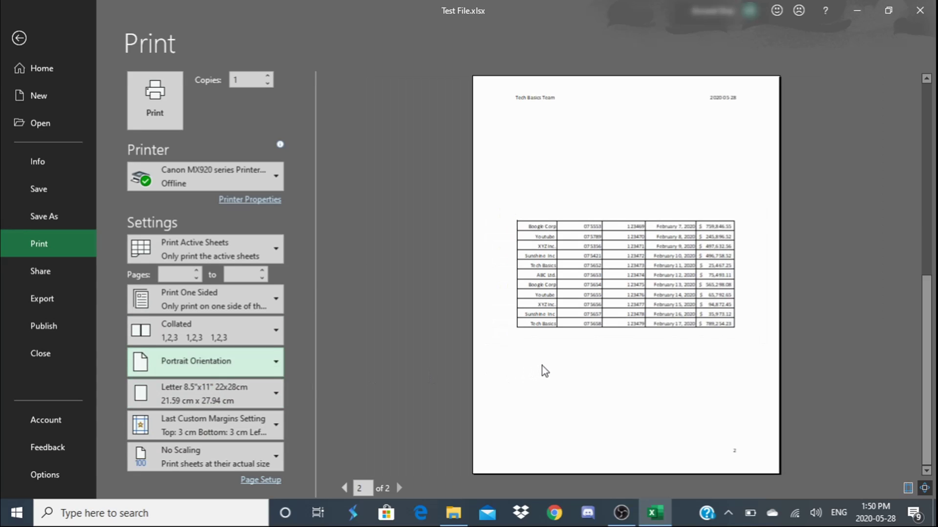
scroll(542, 370, up, 2)
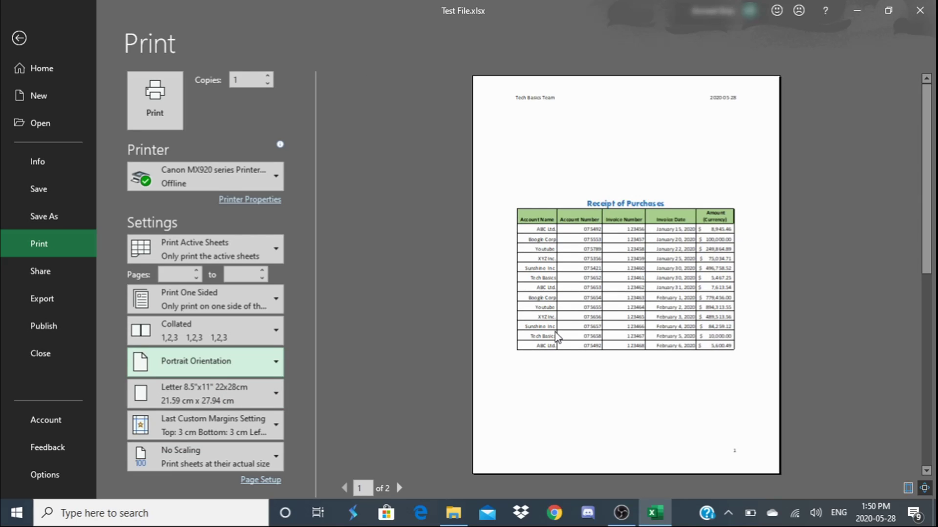
scroll(566, 340, down, 2)
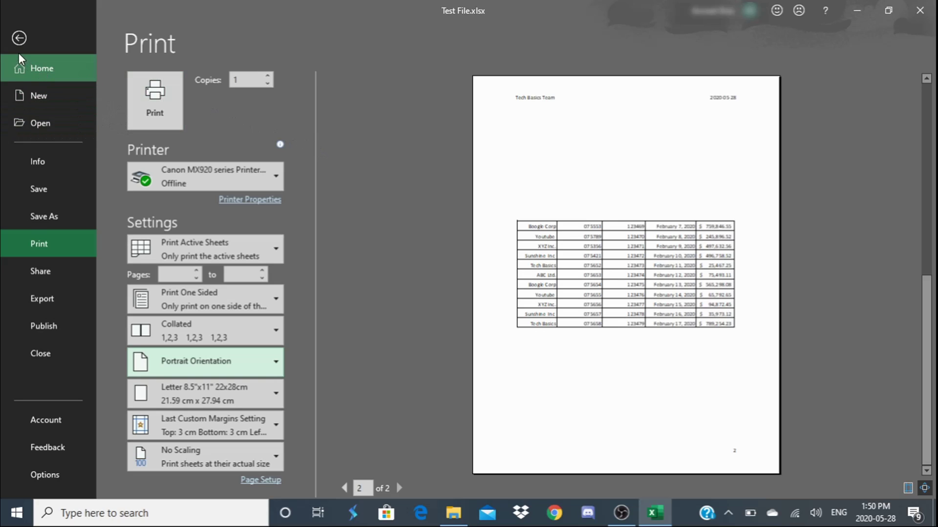
click(22, 39)
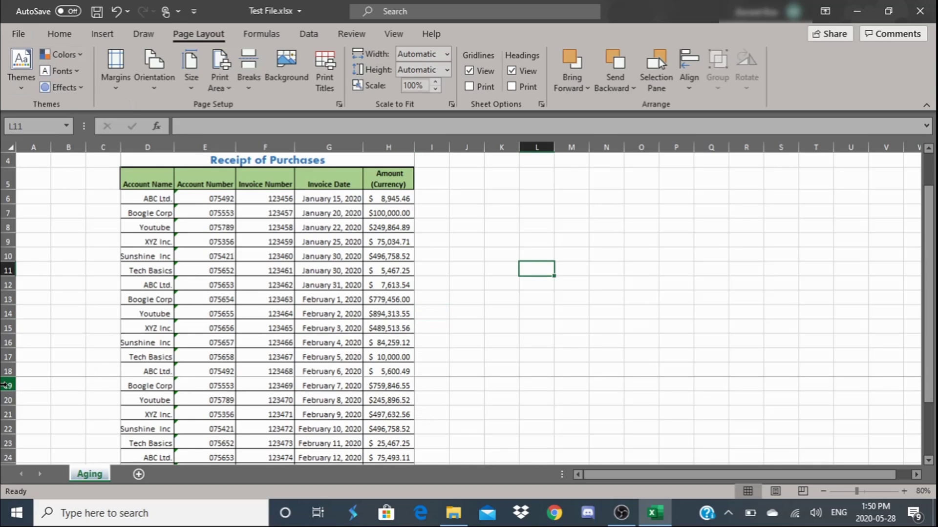
Remove the page break above row 19.
click(5, 385)
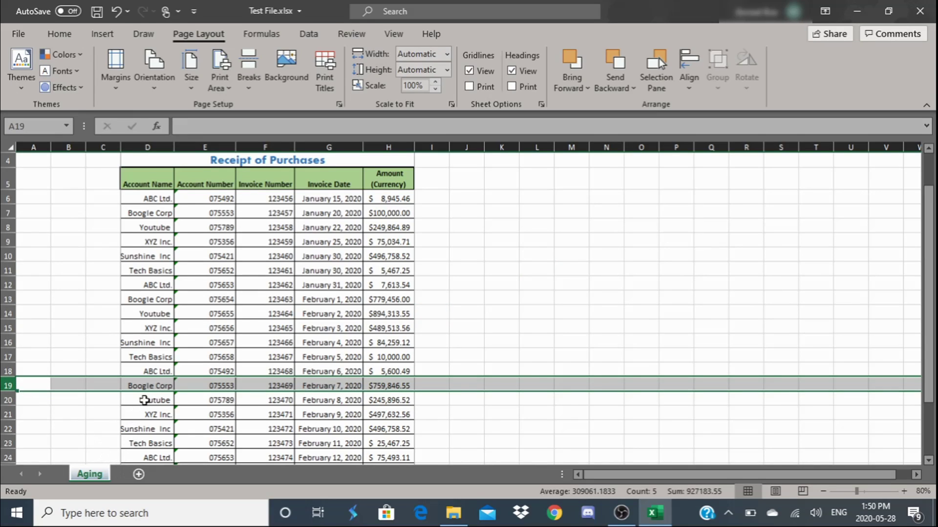
click(242, 86)
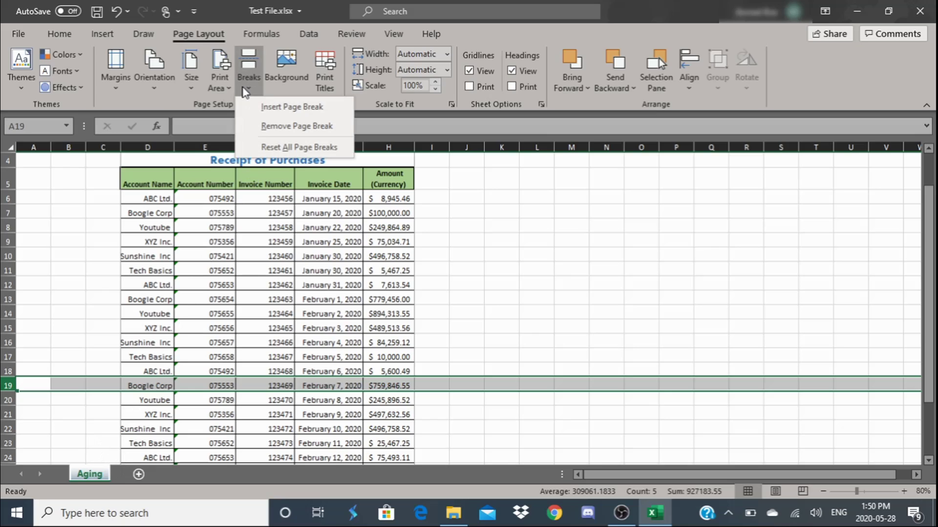
click(253, 122)
click(486, 341)
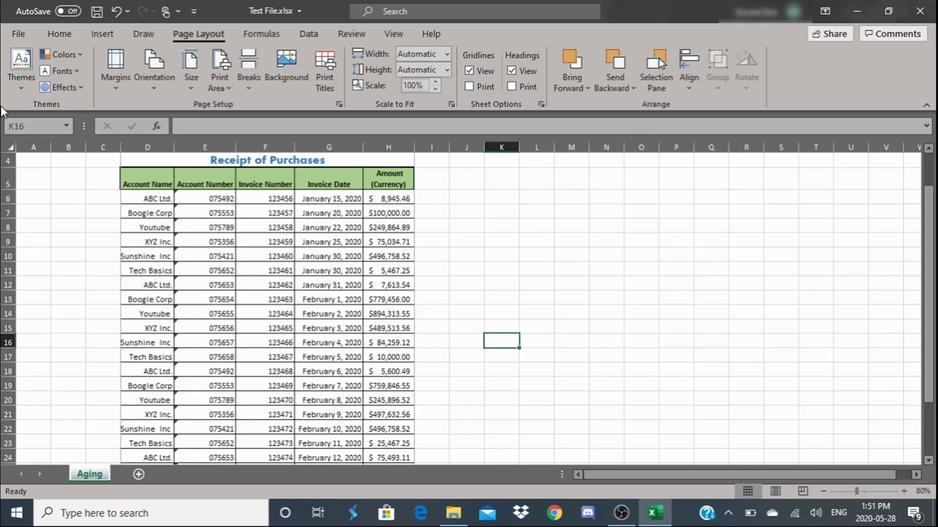
Check the purchases table without the manual page break in the print preview and return to the sheet.
click(18, 33)
click(28, 253)
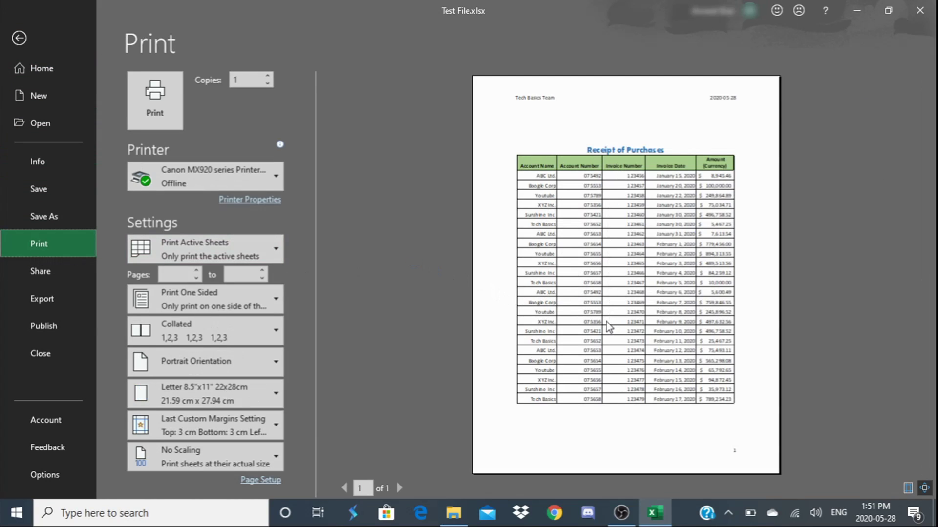
click(15, 41)
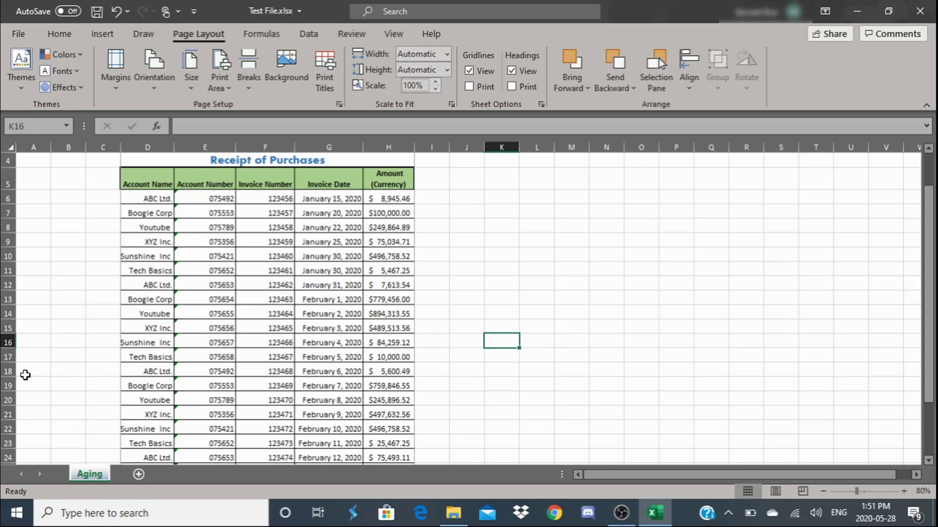
Insert the page break above row 19 again.
click(8, 385)
click(248, 73)
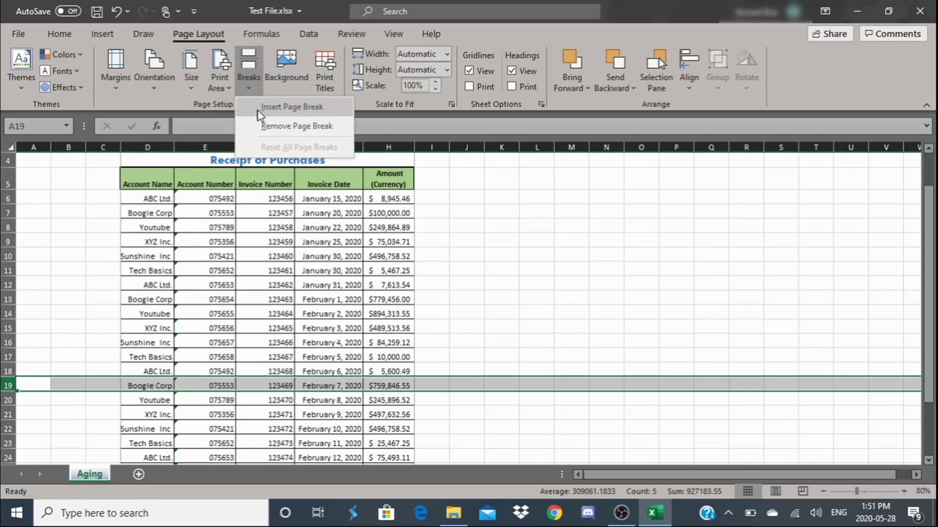
click(260, 104)
click(470, 340)
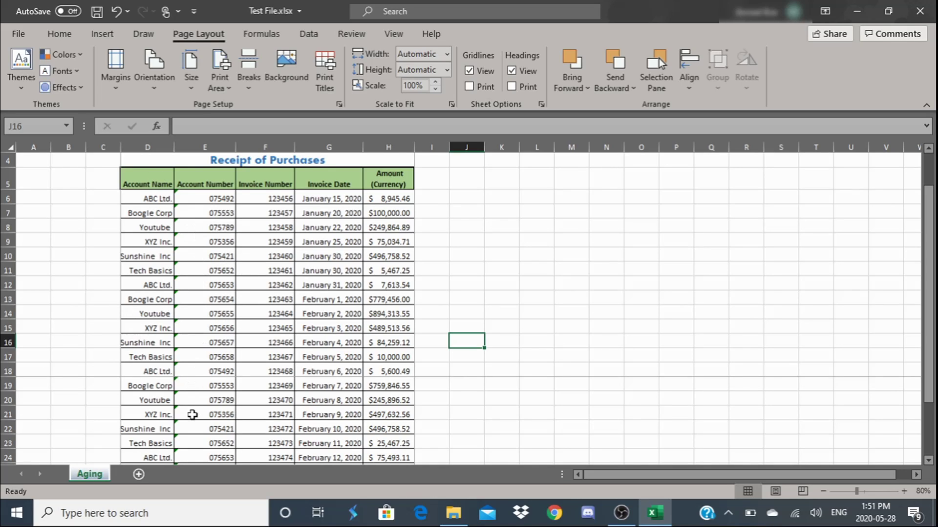
Compare the first and second portrait pages in the print preview for missing column headings, and return to the sheet.
click(15, 34)
click(45, 242)
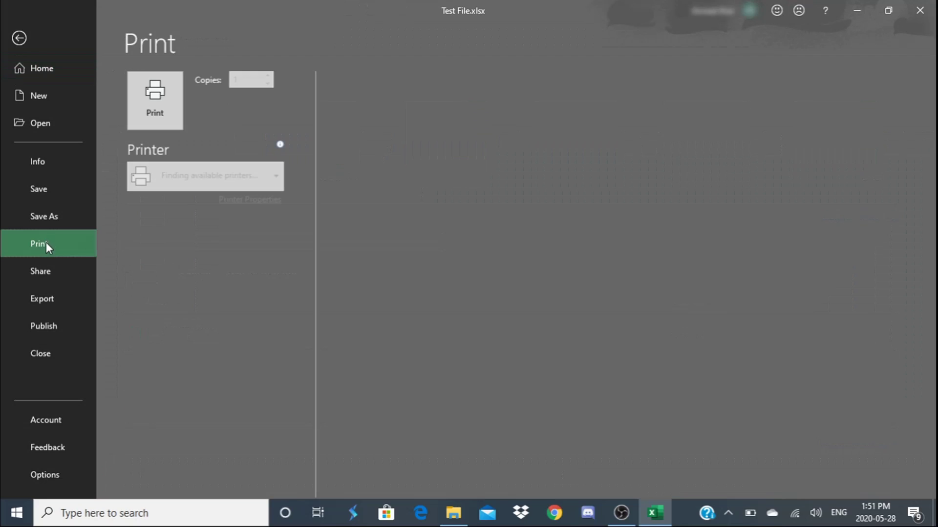
scroll(574, 281, down, 1)
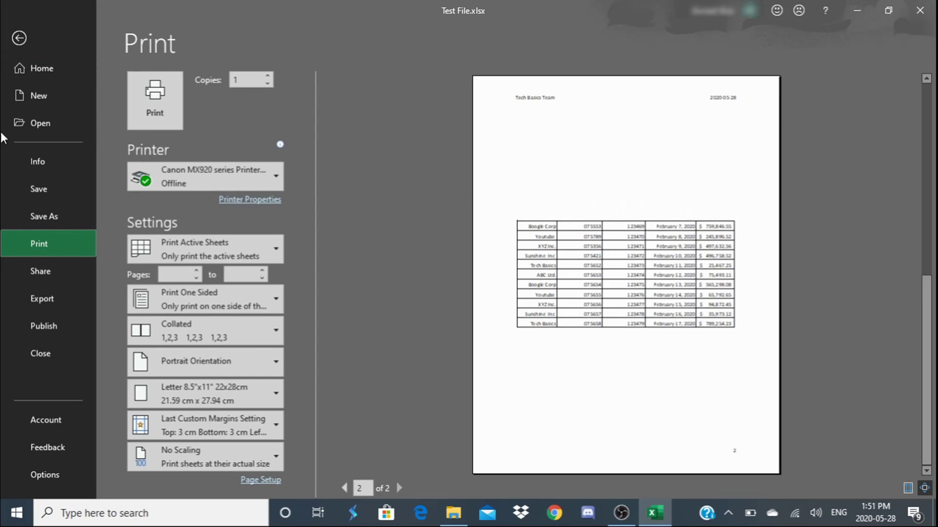
scroll(574, 217, up, 1)
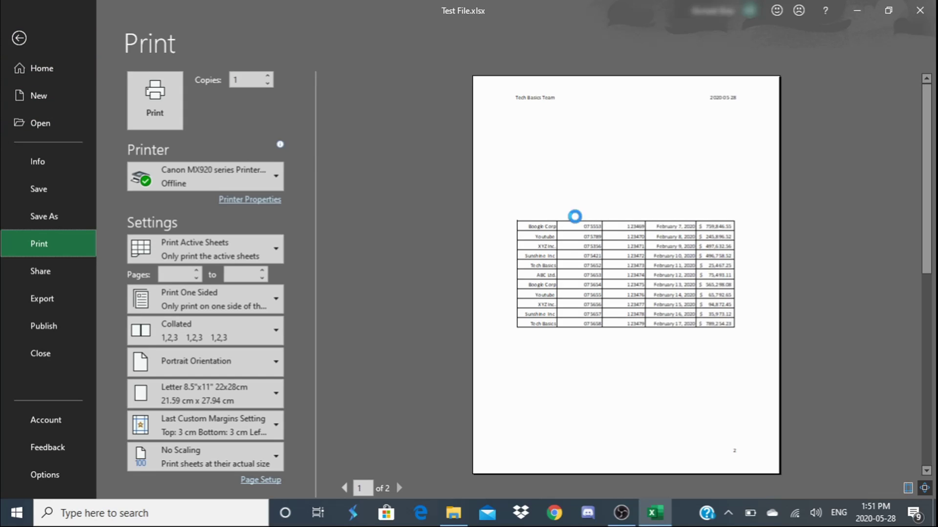
scroll(589, 220, down, 1)
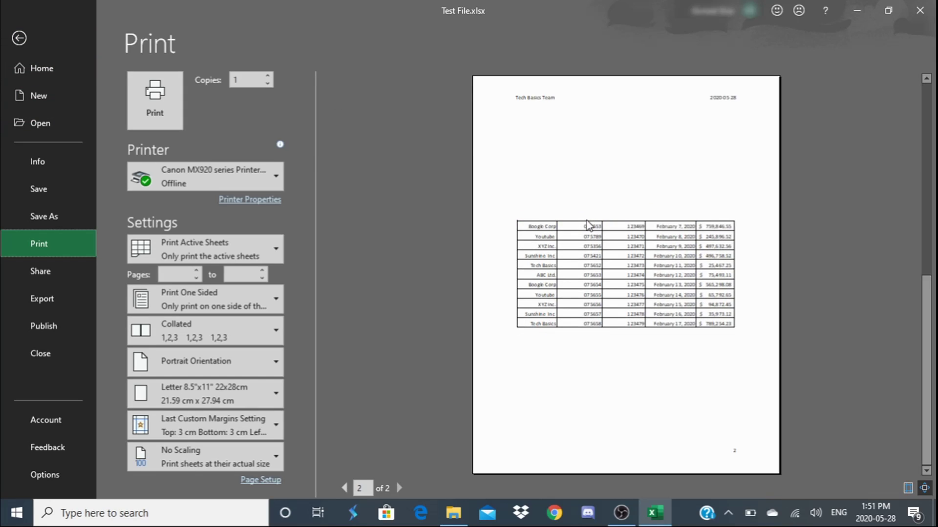
click(17, 38)
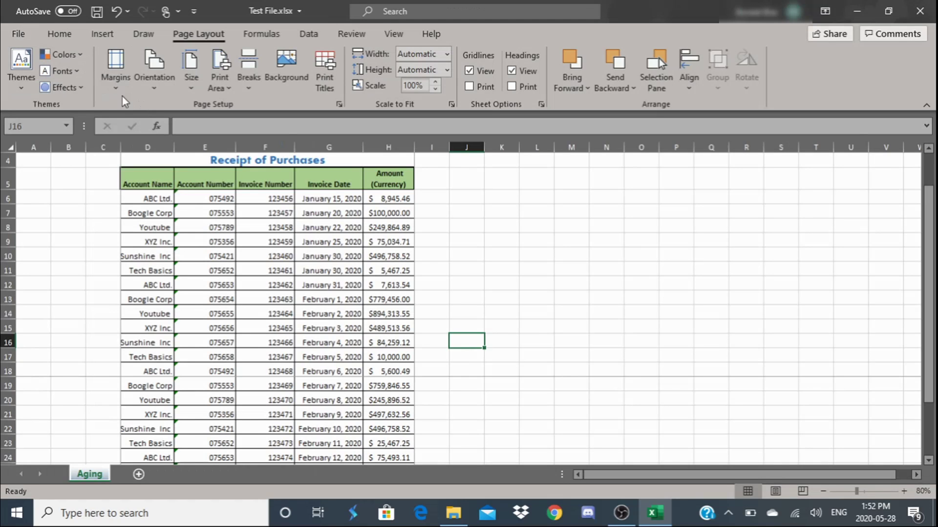
Set the header row 5 ($5:$5) as the print title row to repeat at the top of every page.
click(338, 90)
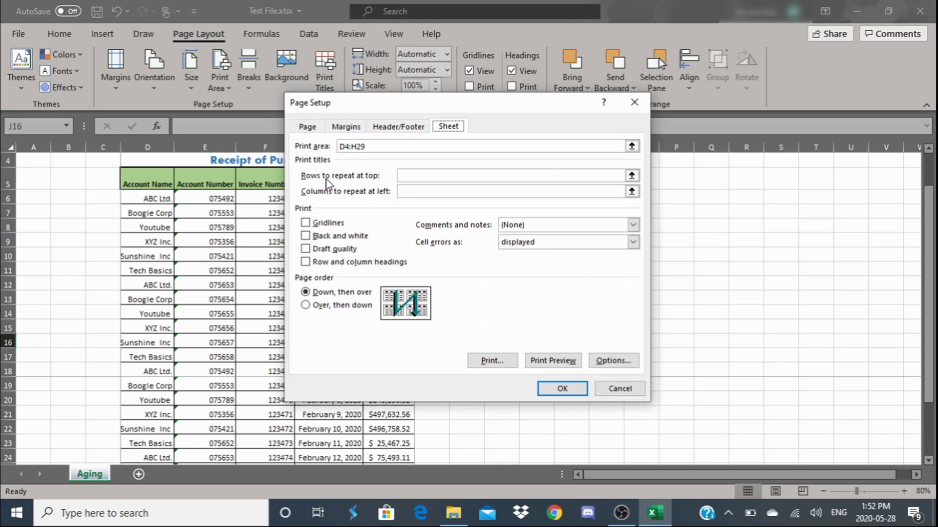
click(545, 175)
click(630, 177)
click(8, 184)
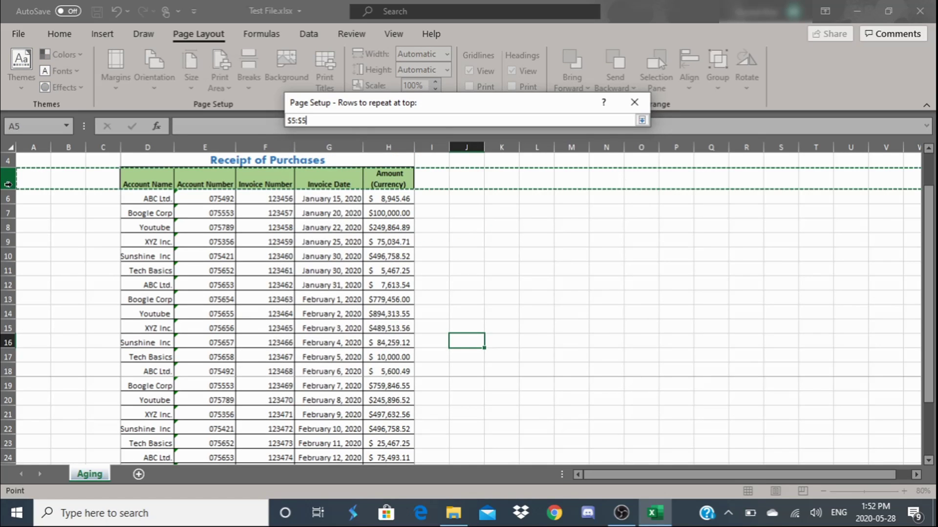
click(641, 120)
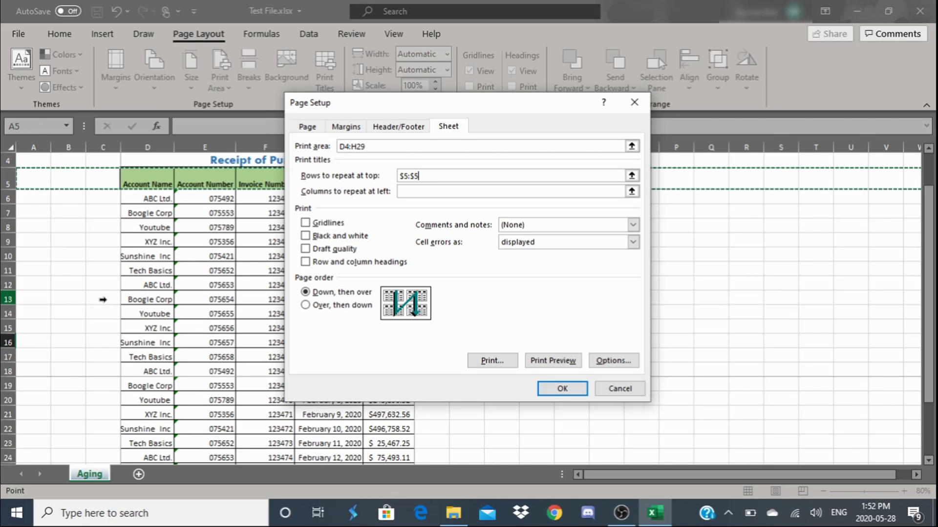
Set column A ($A:$A) as the print title column to repeat at the left of every page.
click(411, 191)
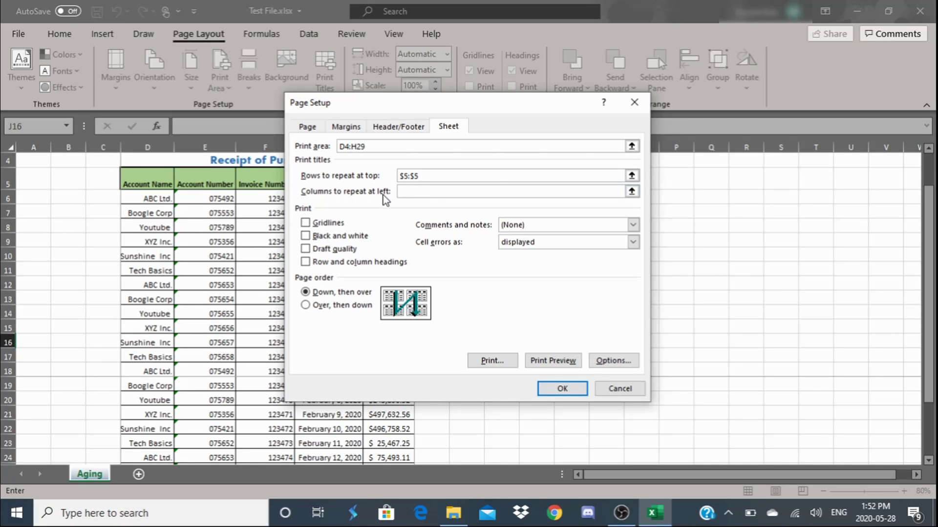
click(631, 191)
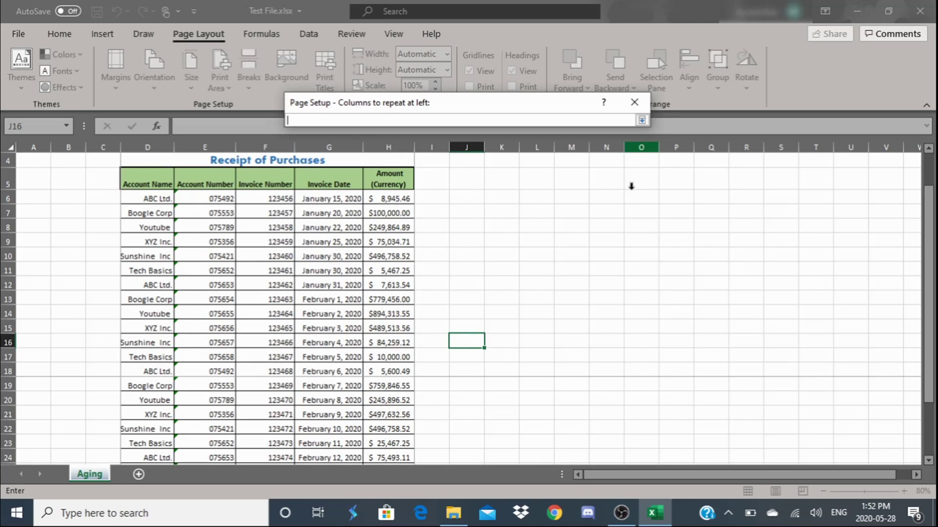
click(39, 151)
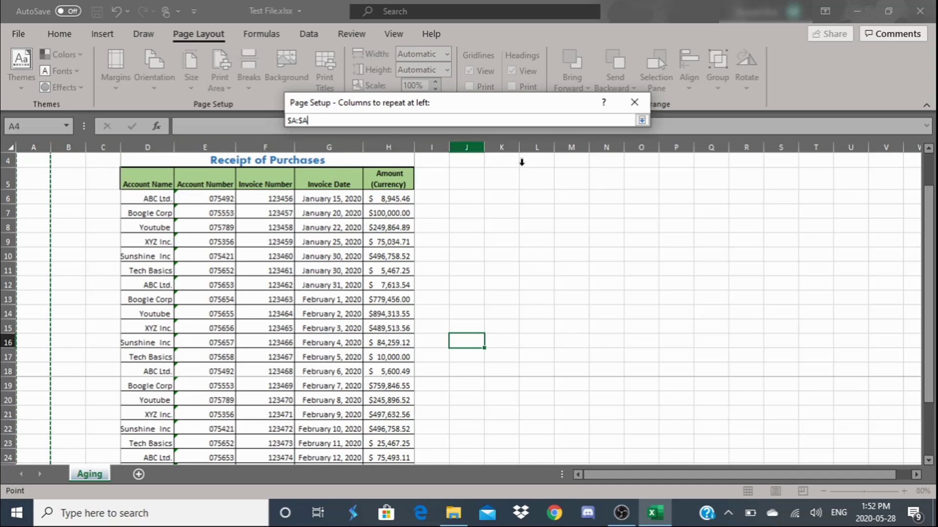
click(641, 120)
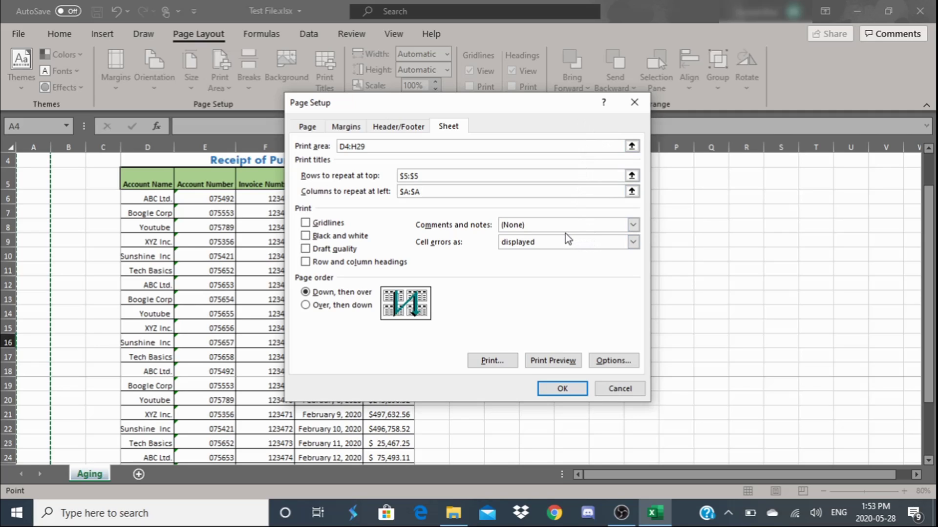
Check the repeated print titles on the pages in the print preview.
click(555, 363)
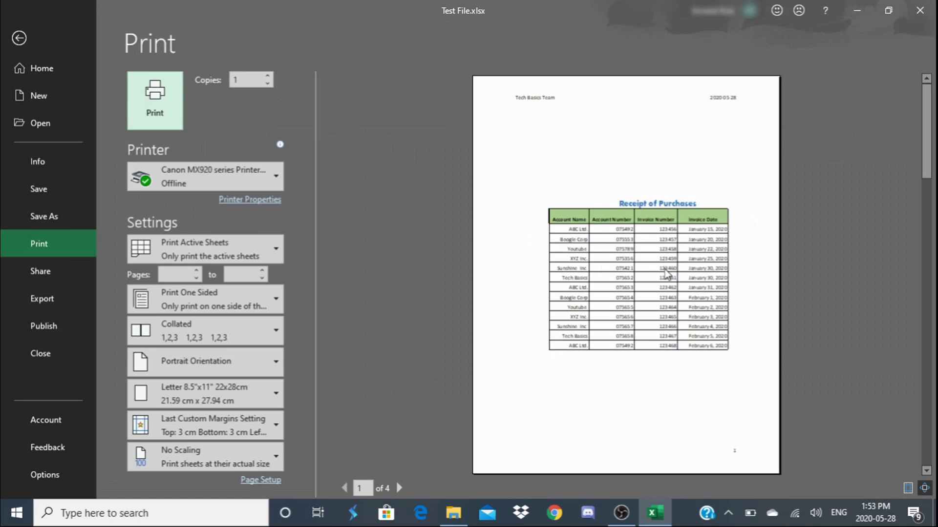
scroll(668, 266, down, 1)
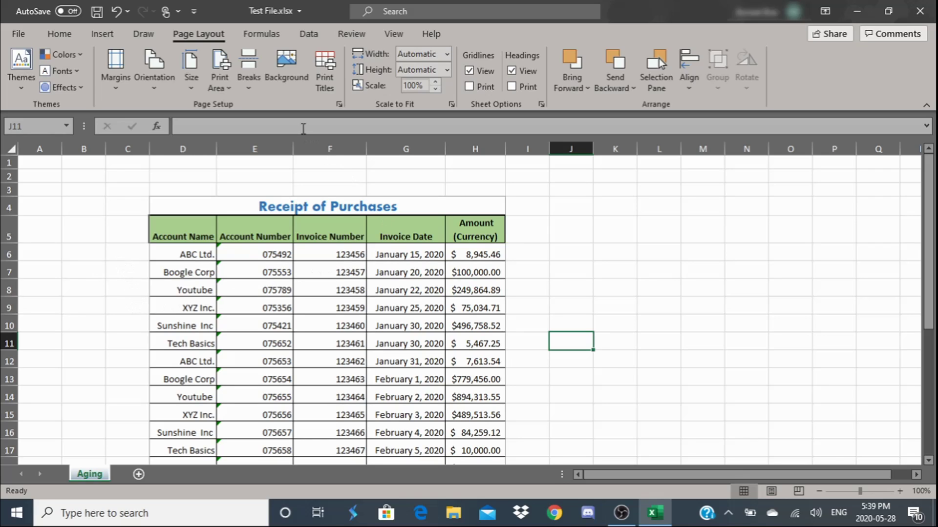
Set the table's header row ($5:$5) as the row to repeat at the top of printed pages.
click(323, 71)
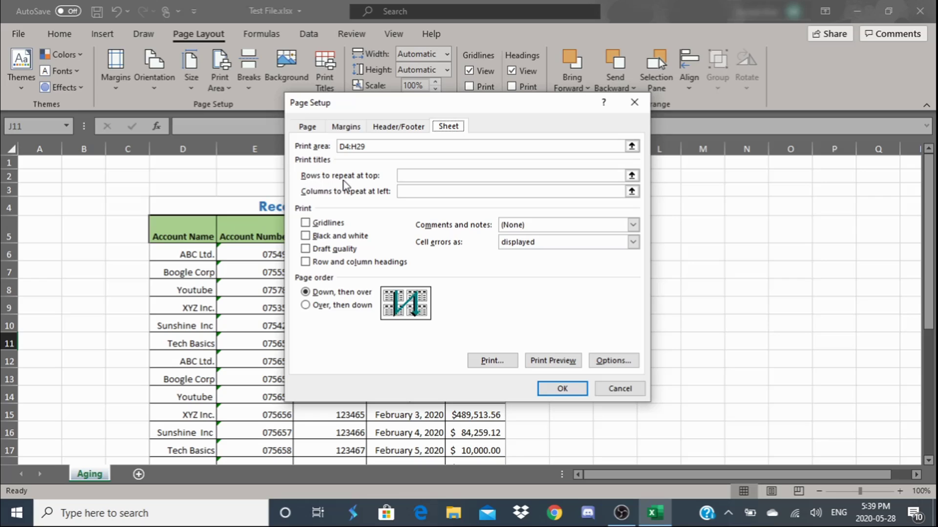
click(632, 176)
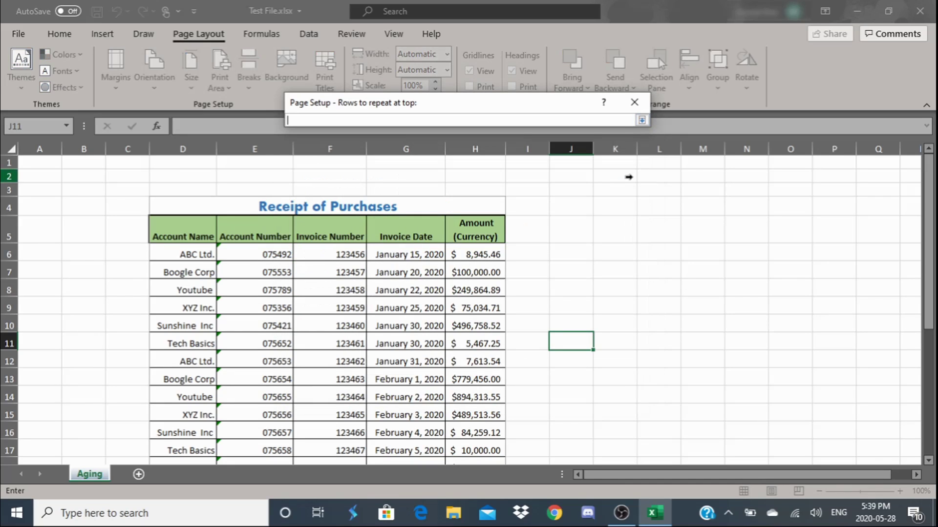
click(10, 234)
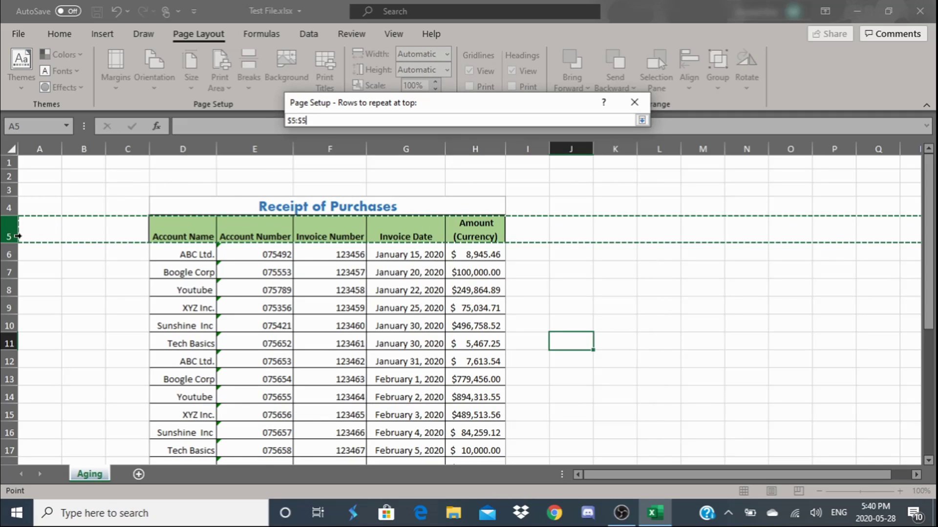
click(641, 121)
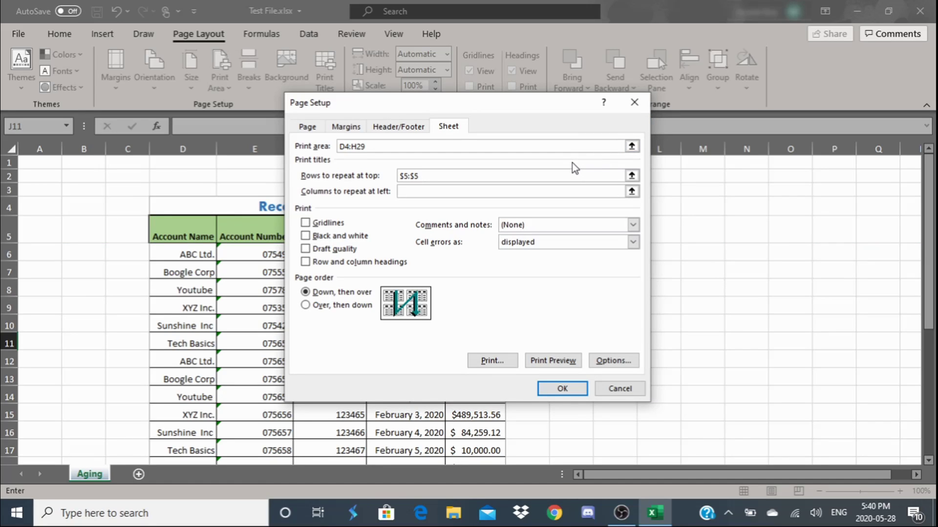
Set column A ($A:$A) as the column to repeat at the left of printed pages.
click(478, 192)
click(632, 191)
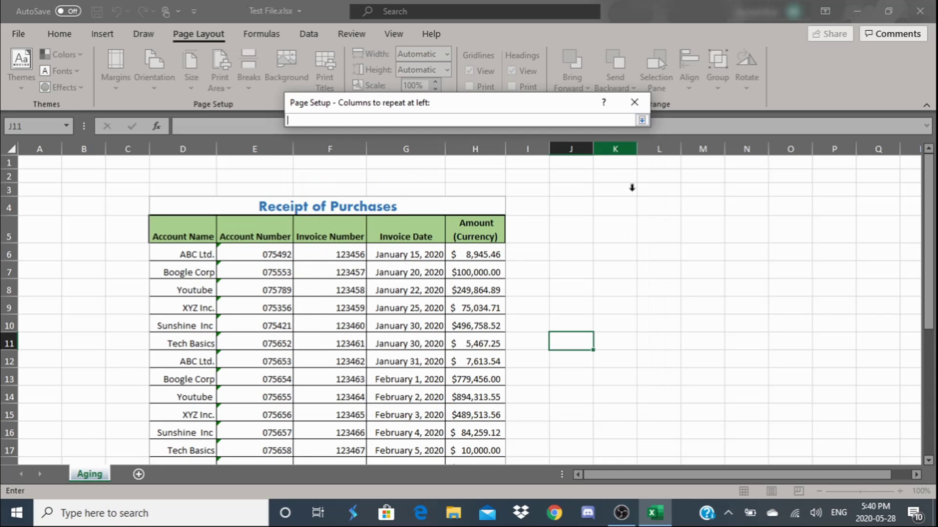
click(47, 152)
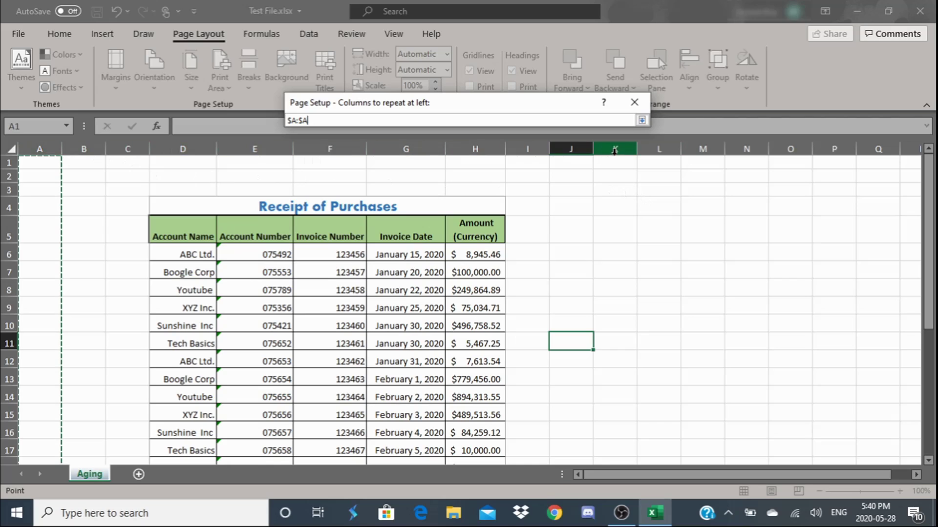
click(642, 120)
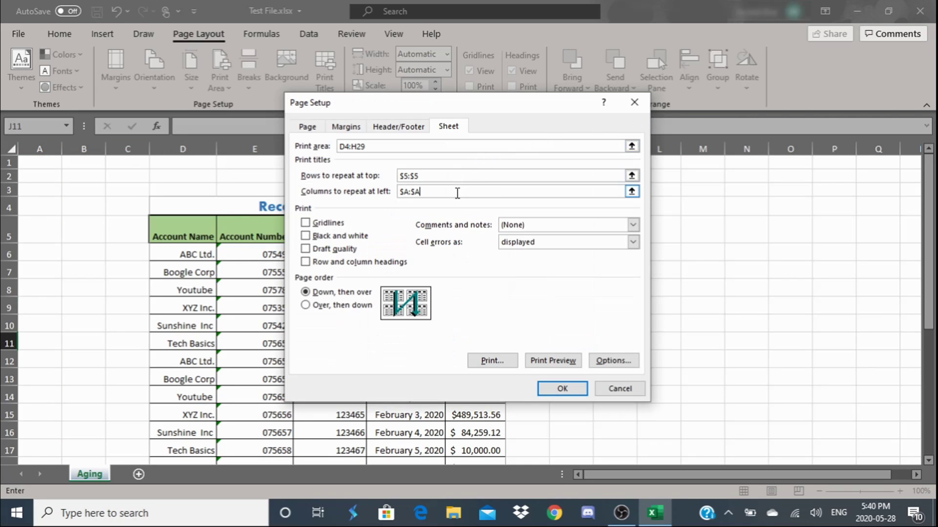
Check both pages in the print preview for the repeated column headings, and return to the sheet.
click(545, 362)
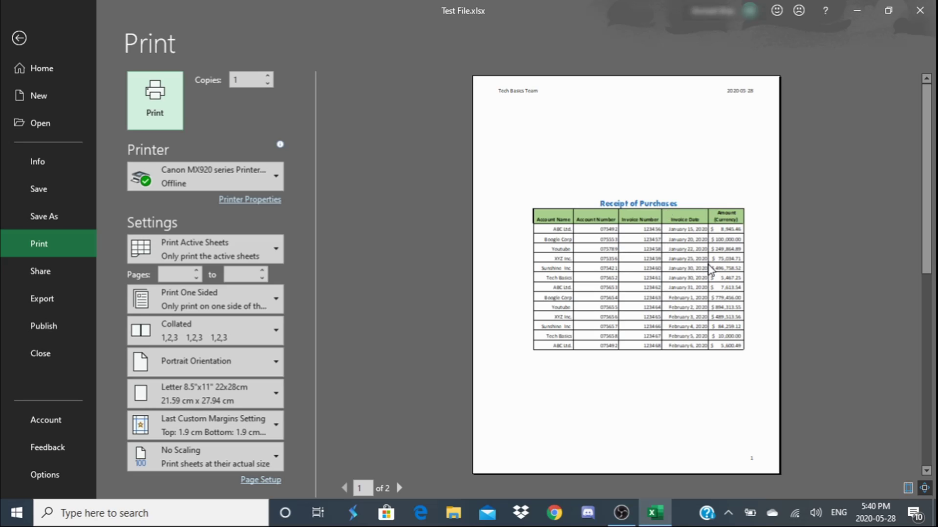
scroll(710, 269, down, 1)
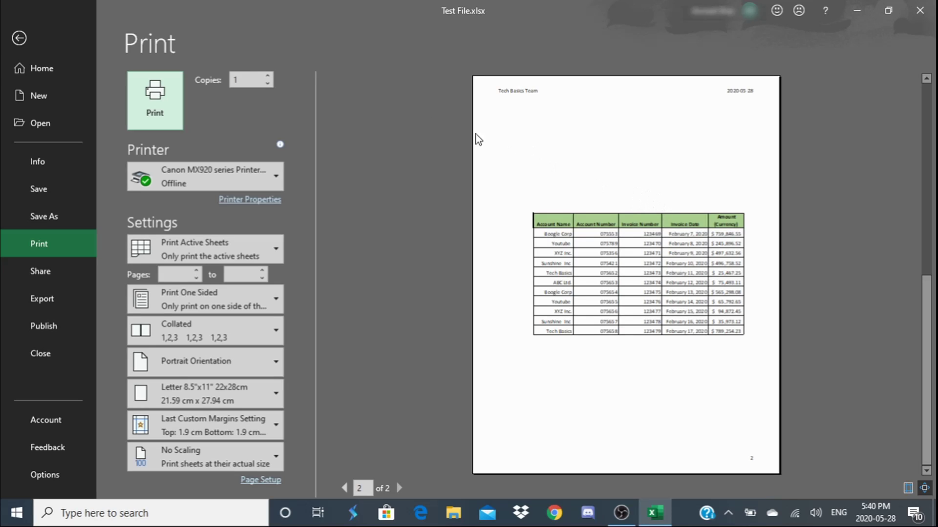
click(18, 38)
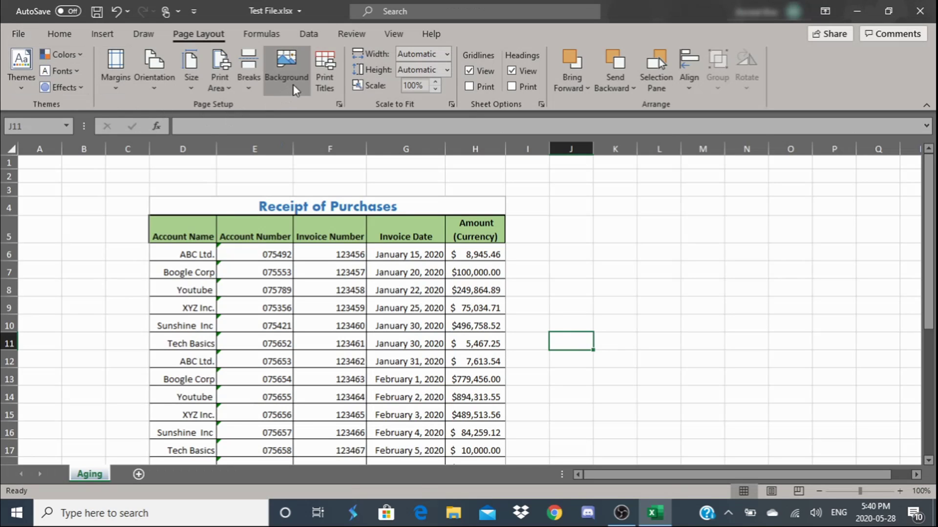
Turn on gridlines for printing, check both pages in the print preview, and return to the sheet.
click(332, 72)
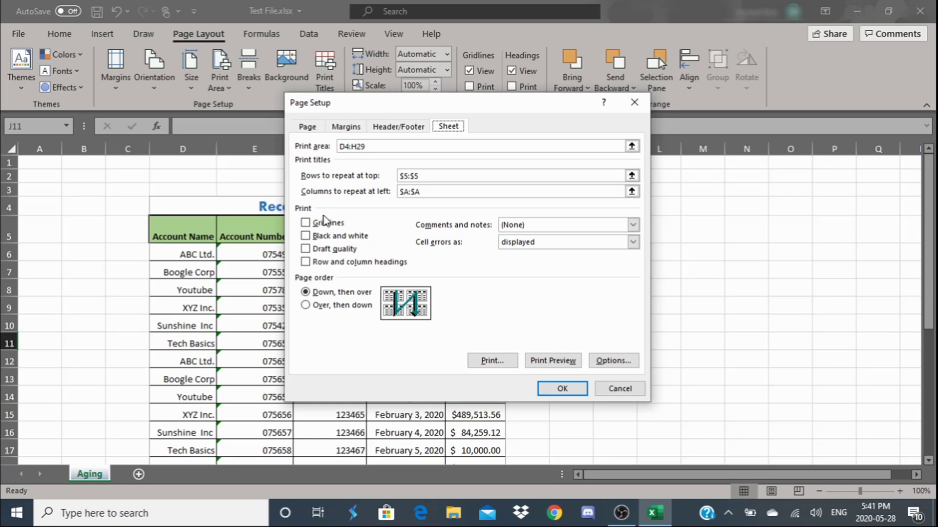
click(311, 227)
click(570, 360)
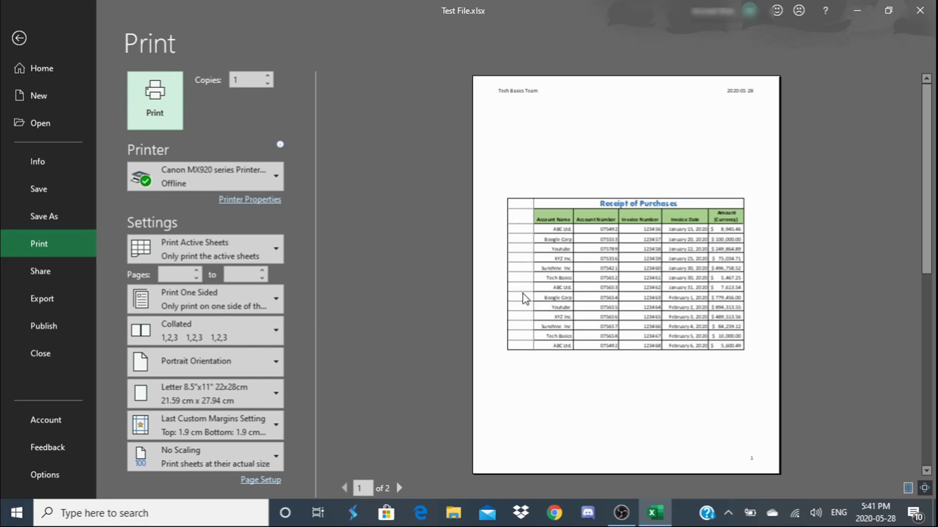
scroll(533, 323, down, 1)
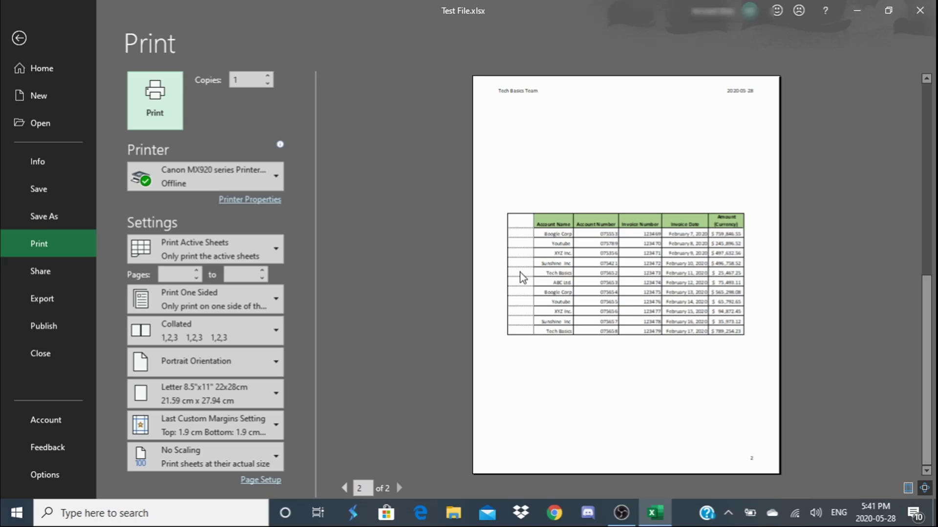
click(19, 39)
Turn off printed gridlines and turn on row and column headings, checking them in the print preview before returning to the sheet.
click(324, 62)
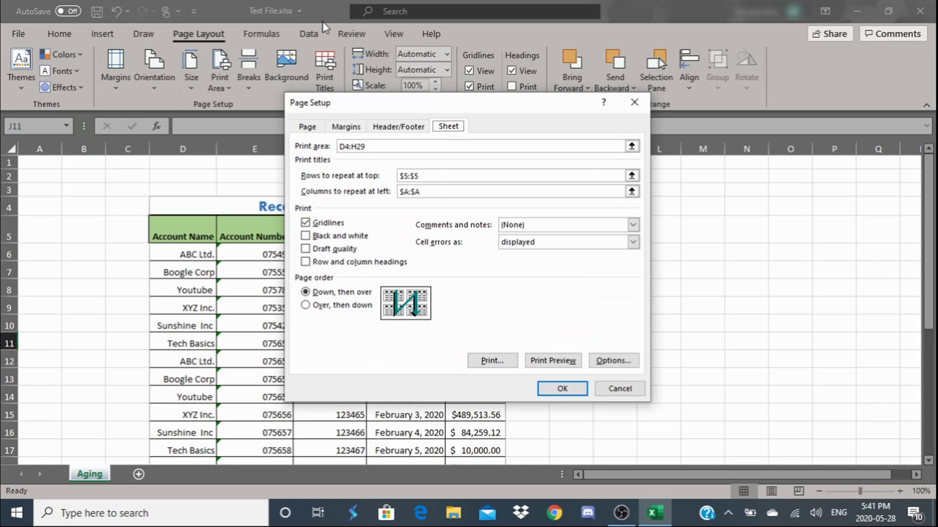
click(306, 224)
click(305, 263)
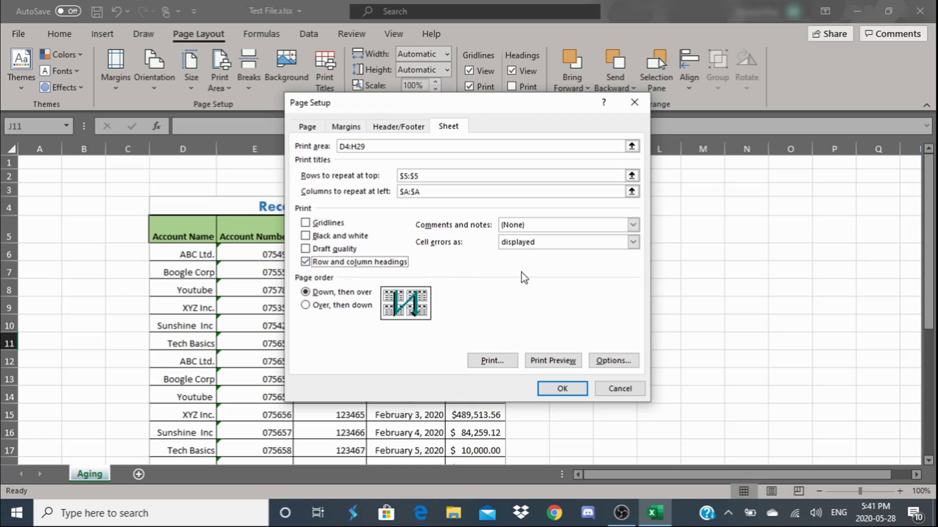
click(544, 362)
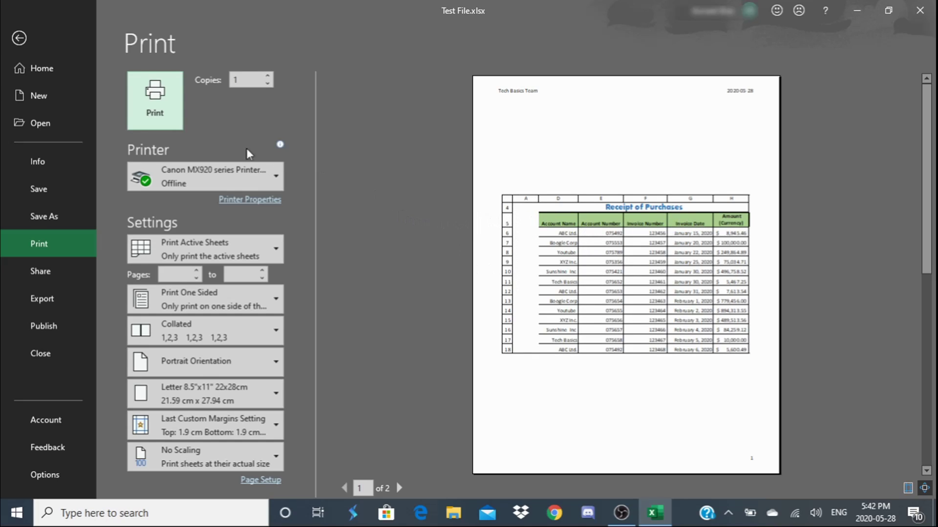
click(20, 38)
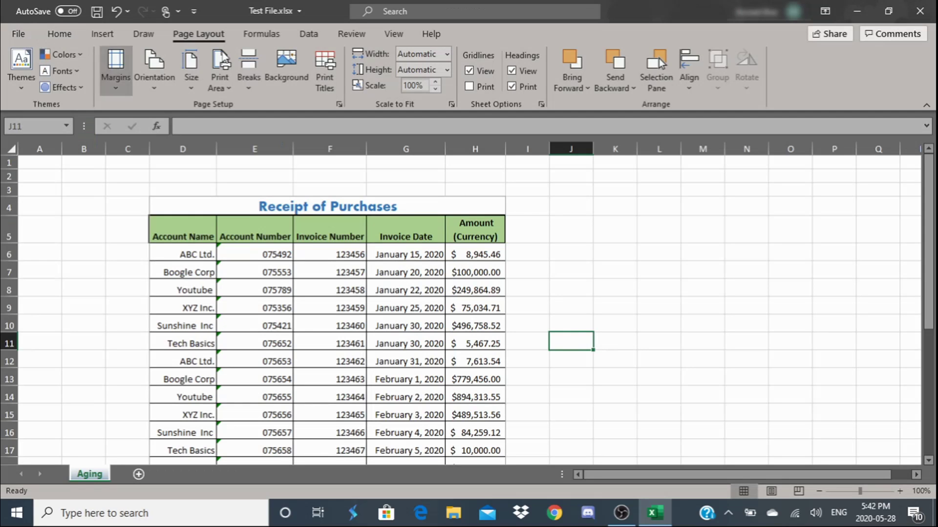
Turn off printed row and column headings, and try the "Over, then down" page order before restoring "Down, then over".
click(329, 77)
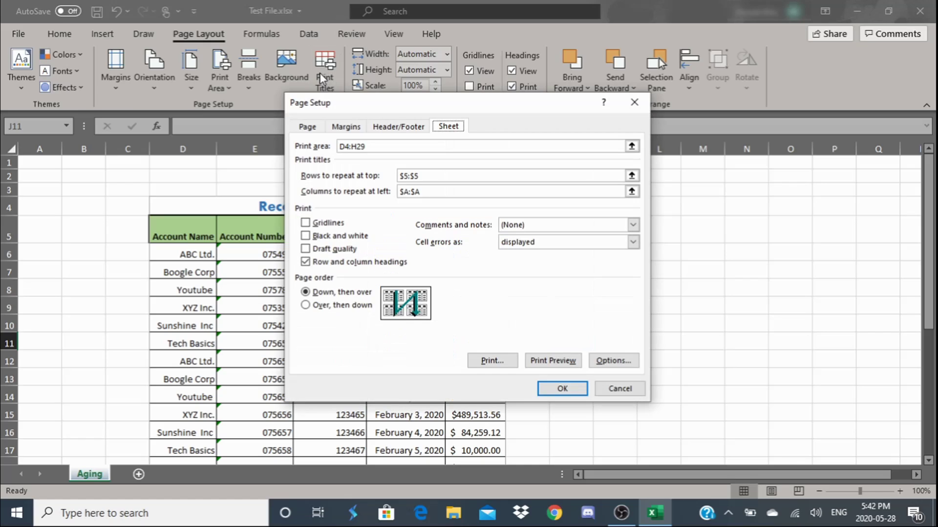
click(306, 262)
click(306, 262)
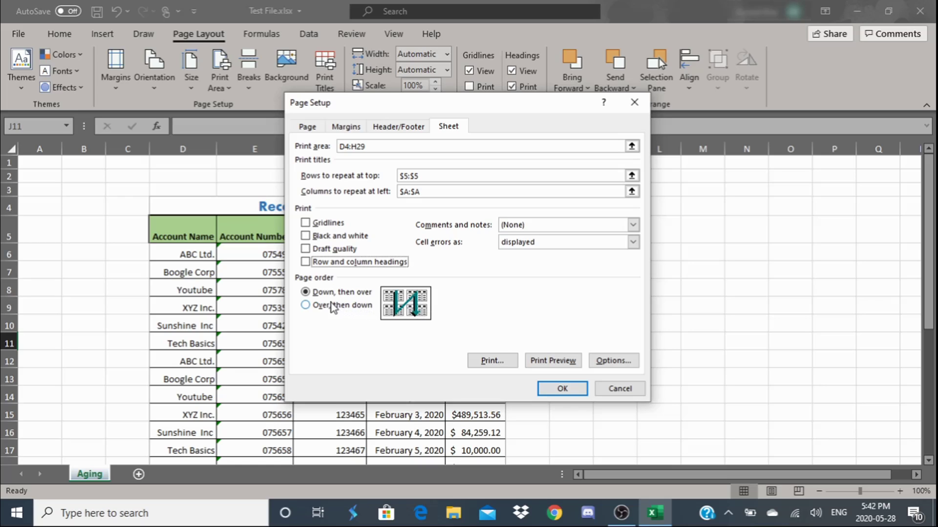
click(305, 306)
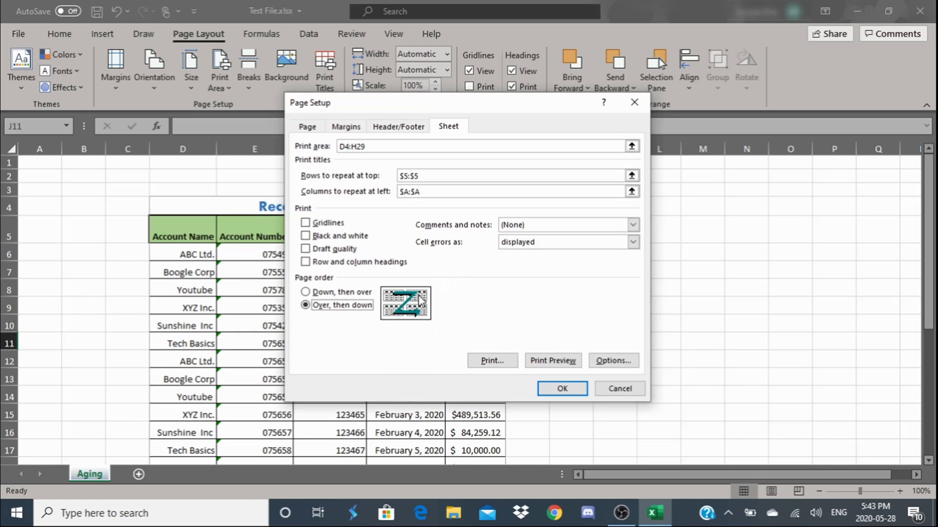
click(306, 293)
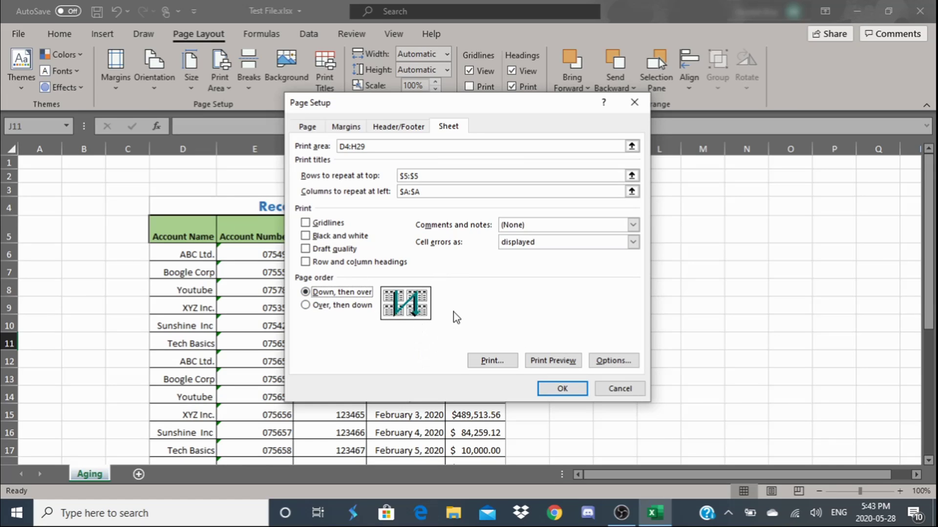
Review the print options for comments and notes, keep cell errors as displayed, and apply the page setup.
click(526, 227)
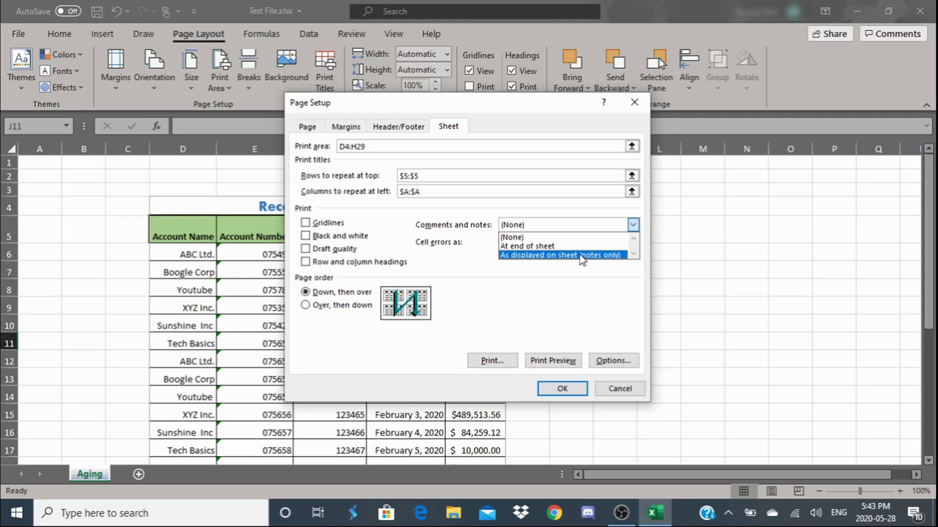
click(448, 248)
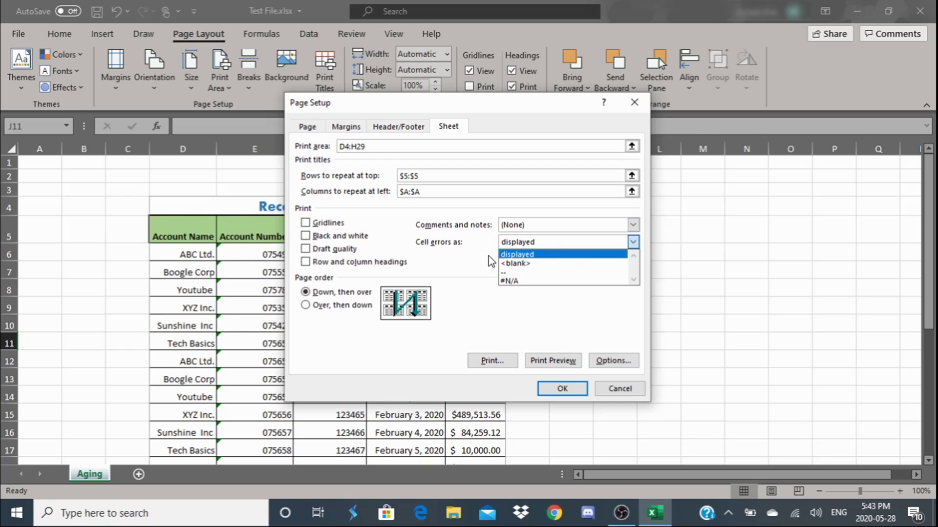
click(518, 254)
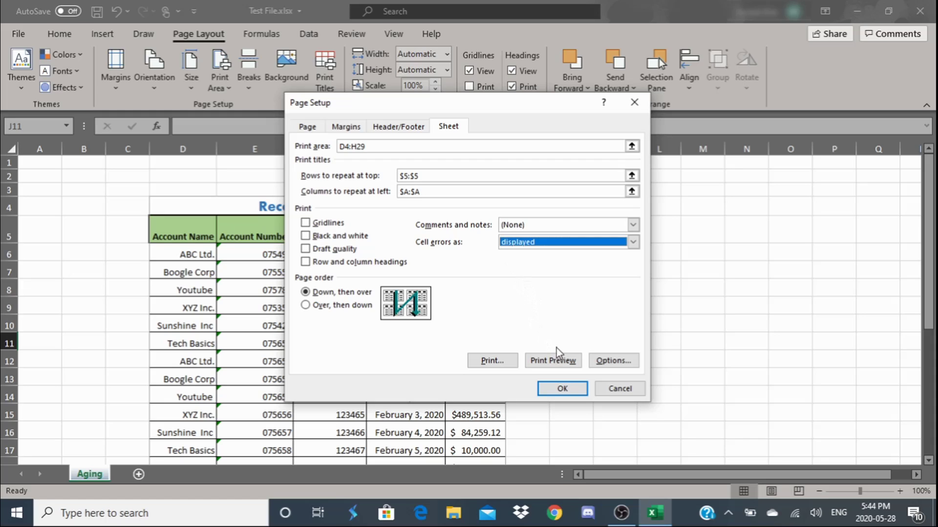
click(563, 389)
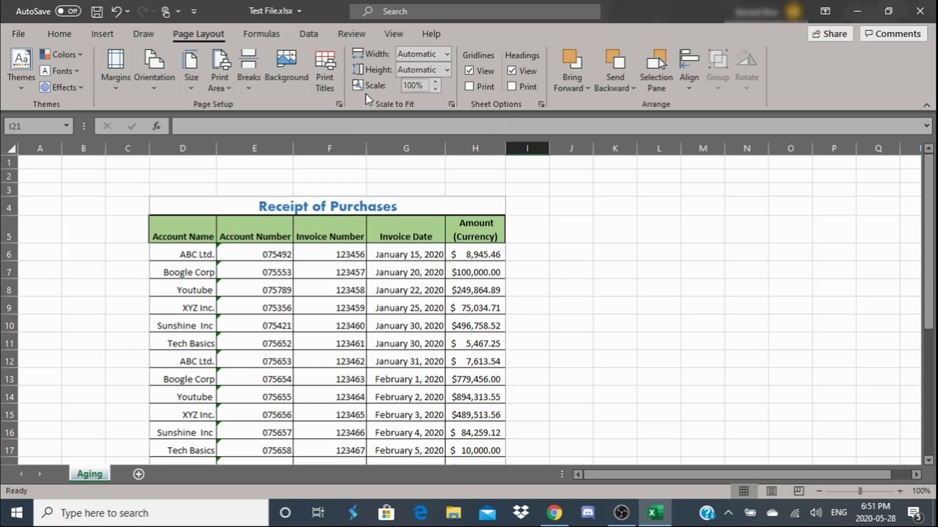
View the scale-to-fit width choices, then examine the page break on the sheet and the page split in the print preview.
click(447, 54)
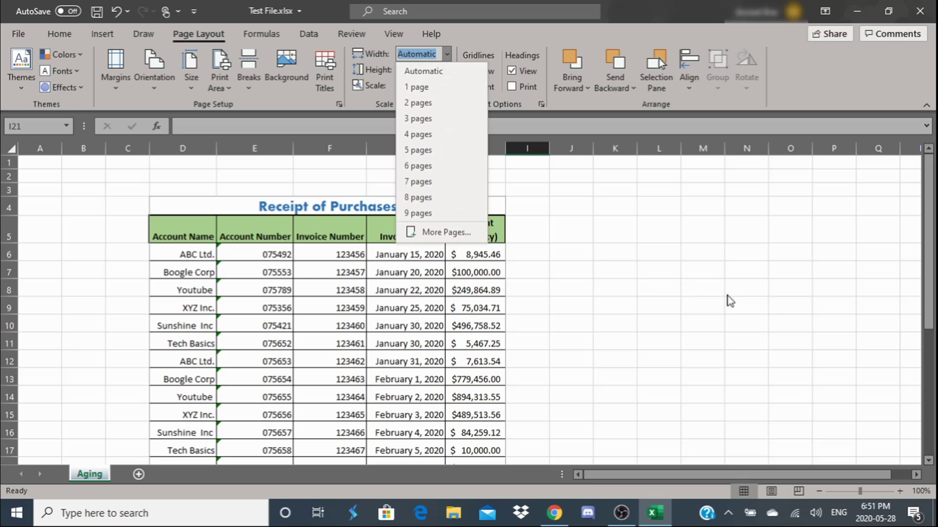
drag(934, 252, 931, 323)
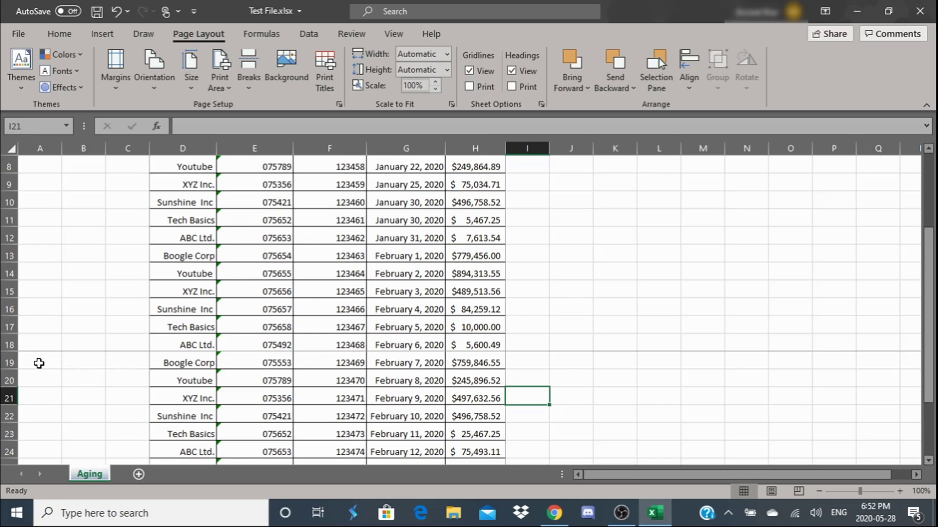
click(18, 34)
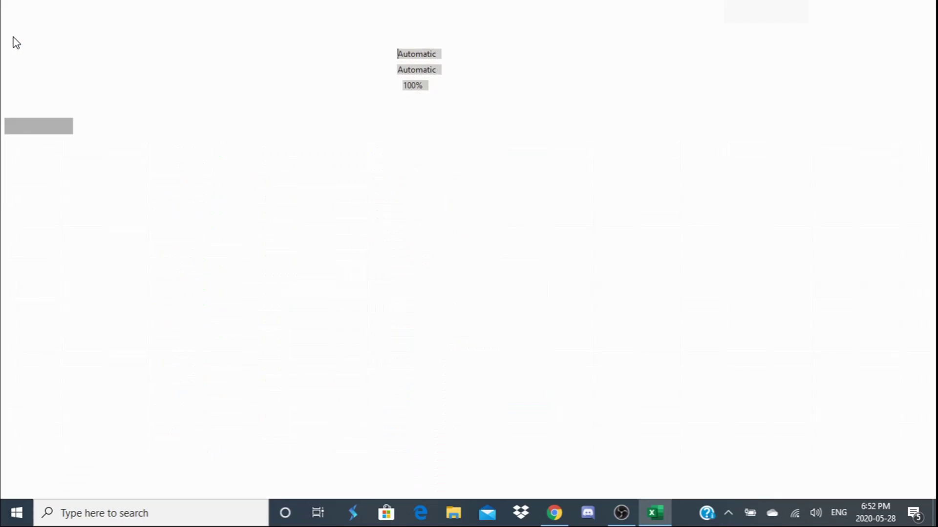
click(46, 242)
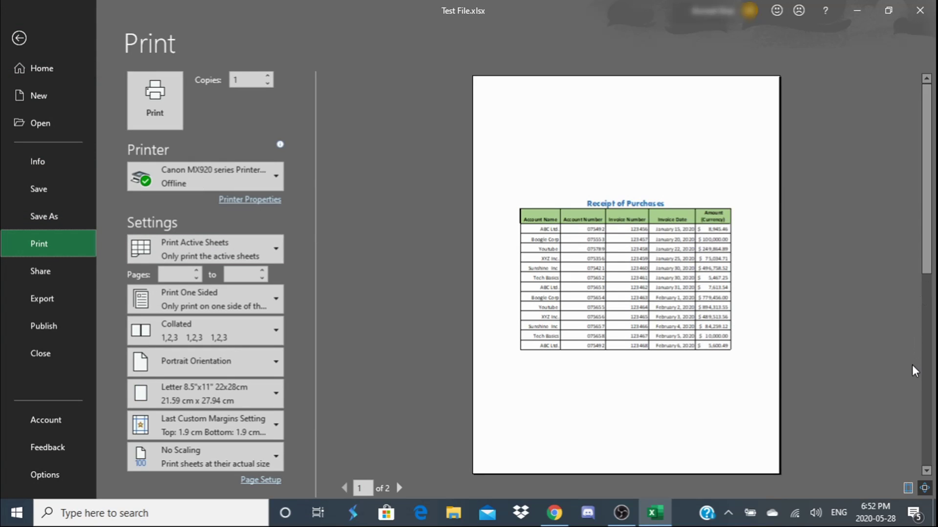
key(Down)
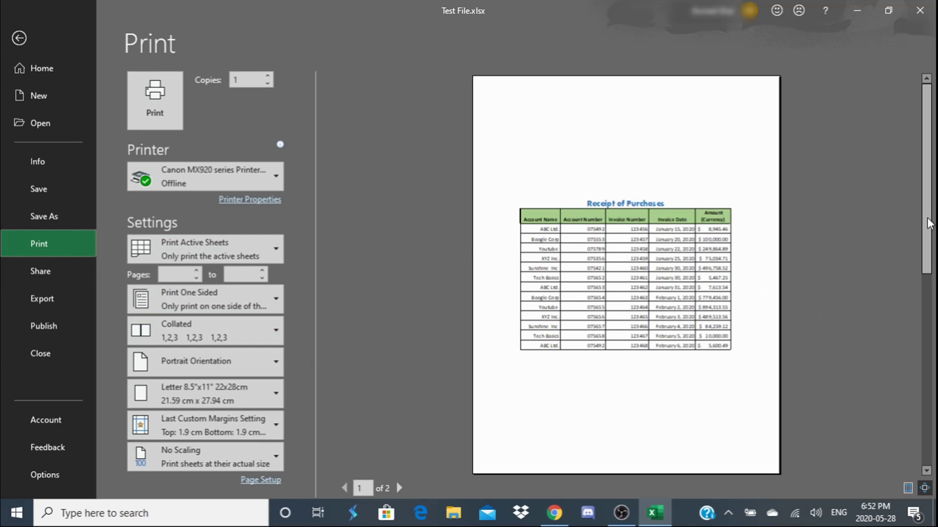
click(936, 349)
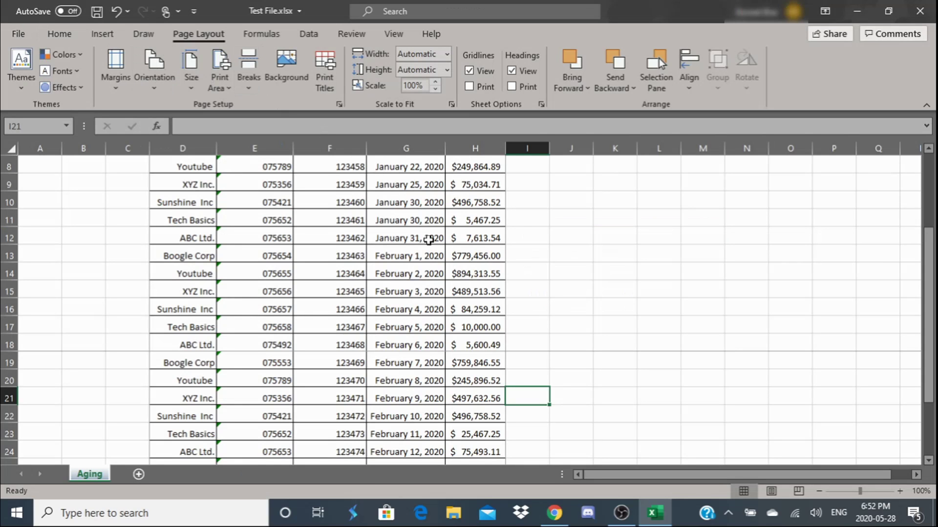
Set the scale-to-fit width and height to 1 page each for the purchases sheet.
drag(935, 252, 935, 178)
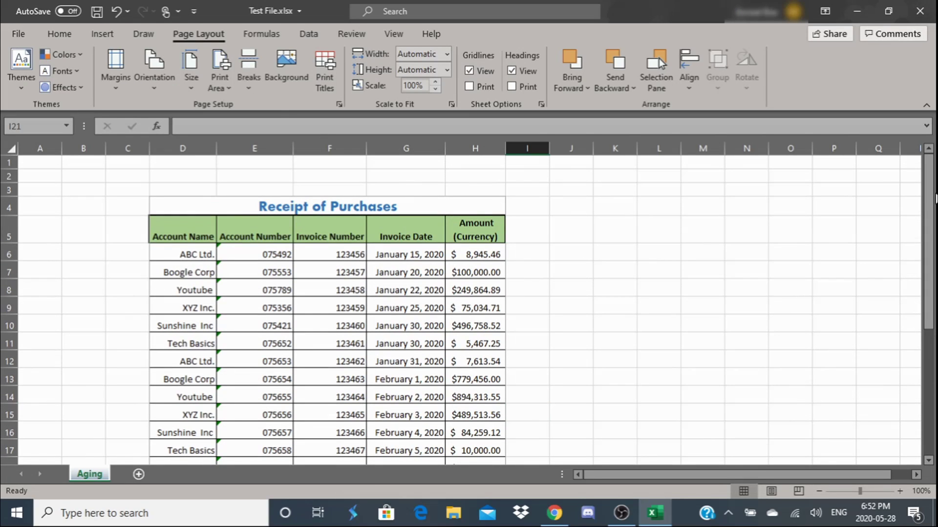
click(446, 54)
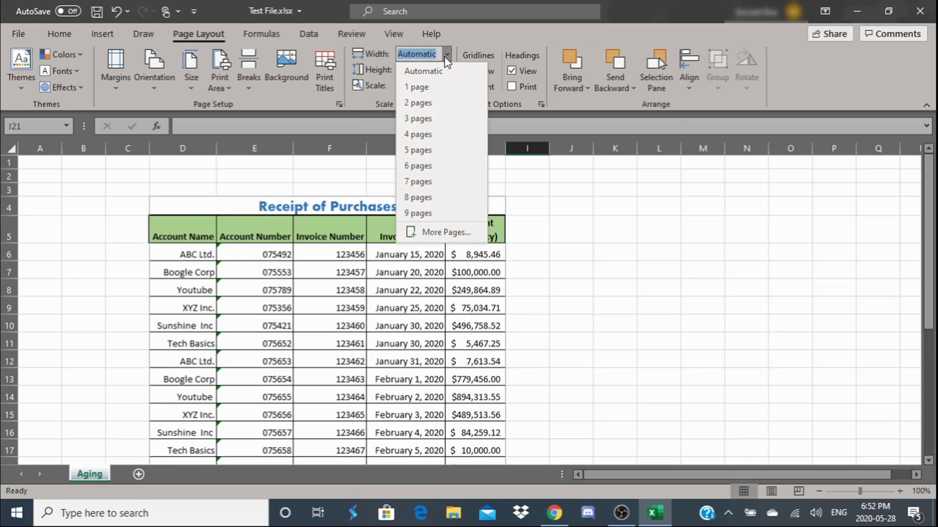
click(426, 88)
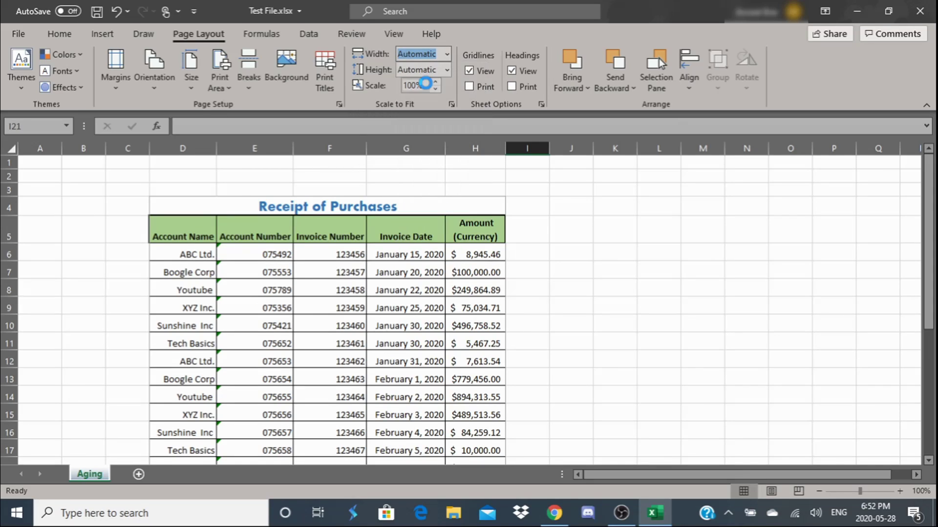
click(449, 70)
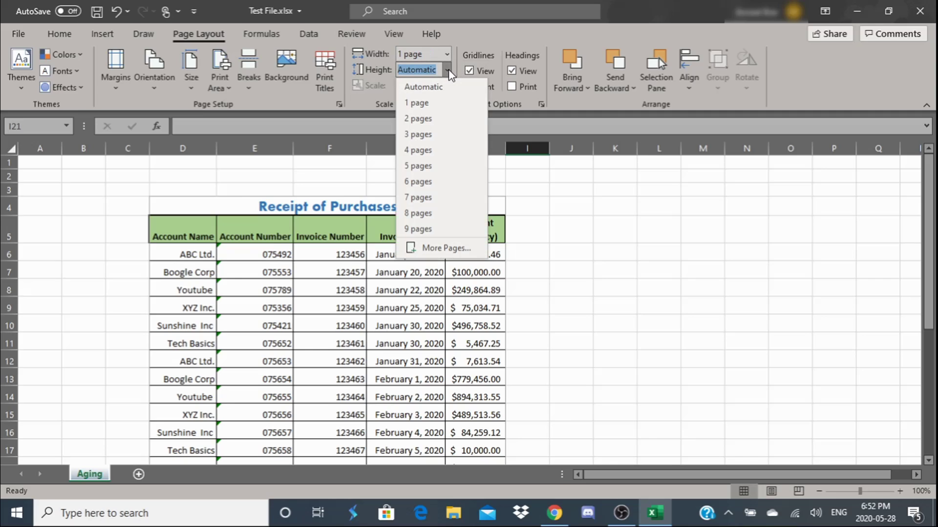
click(428, 108)
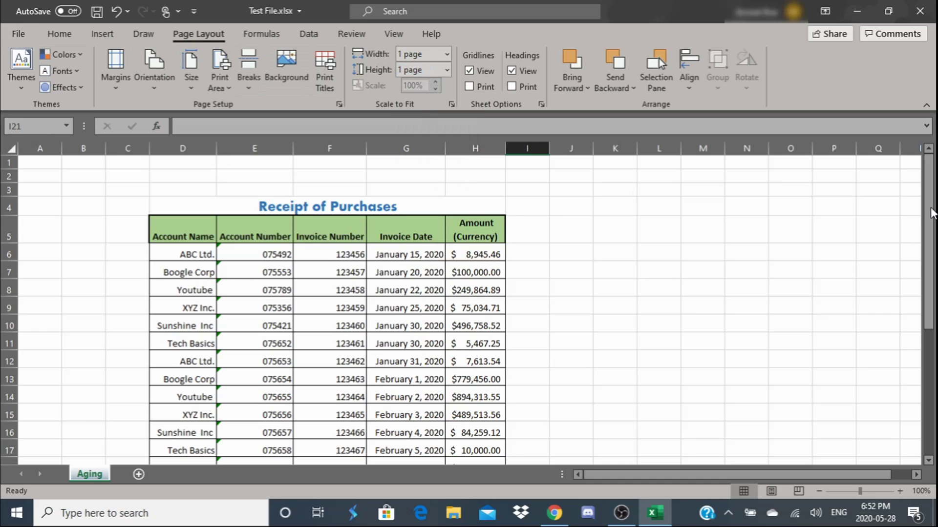
Examine the sheet for page breaks and check the page fit in the print preview, returning to the start of the table.
drag(928, 215, 935, 303)
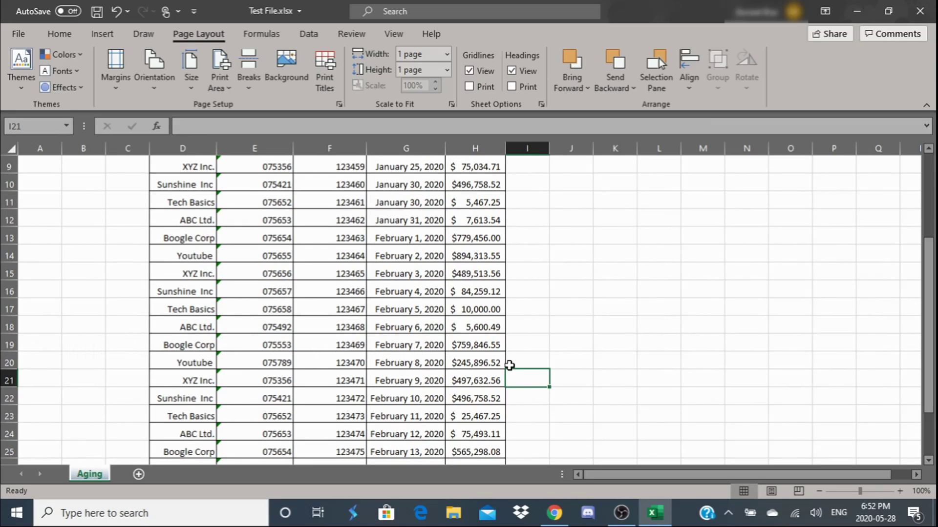
click(20, 32)
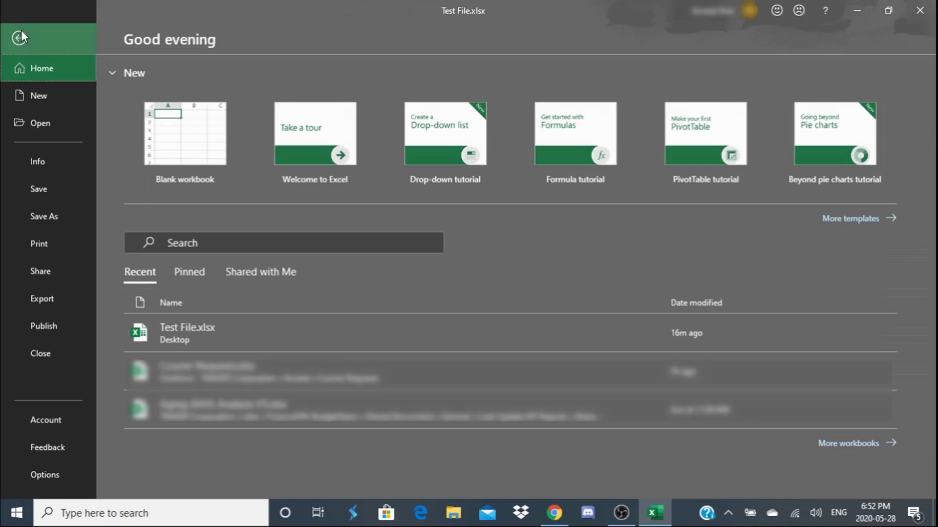
click(60, 239)
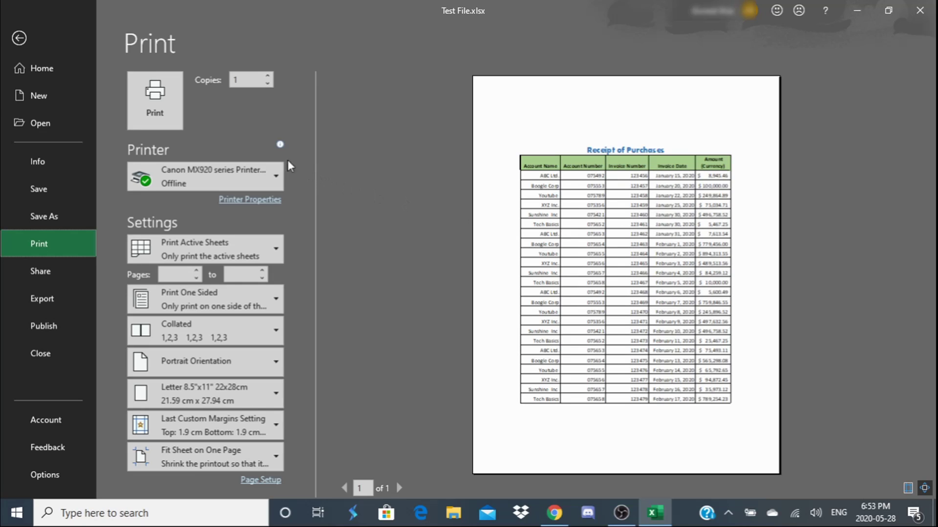
click(21, 38)
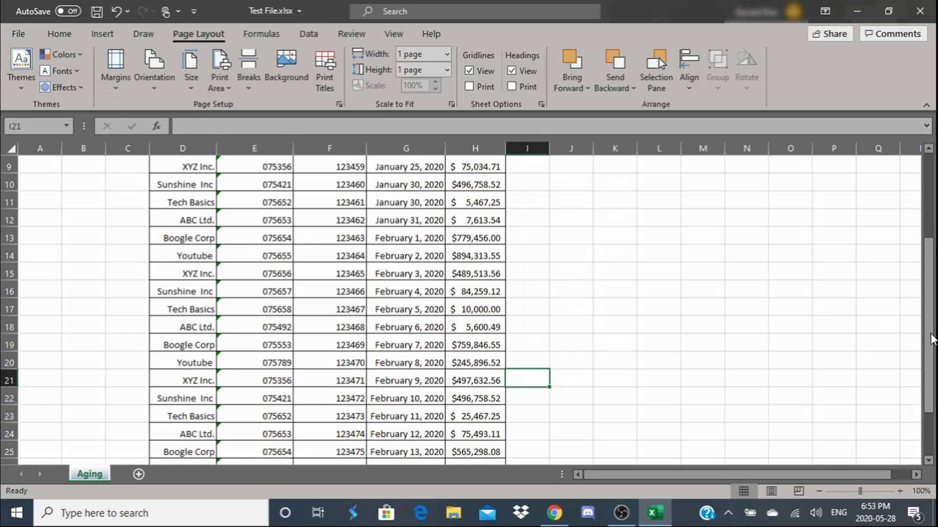
drag(931, 347, 931, 193)
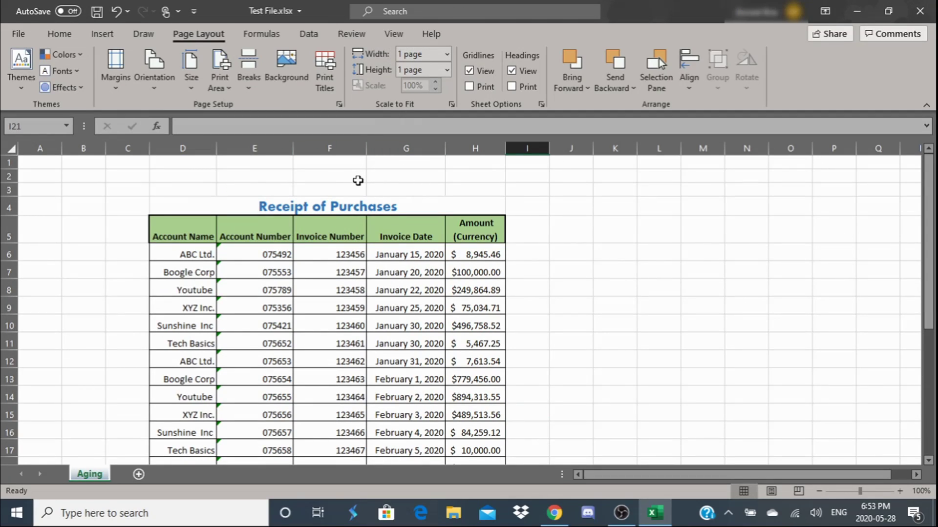
View the page-count choices for scale-to-fit height and width, dismissing them without making a selection.
click(447, 71)
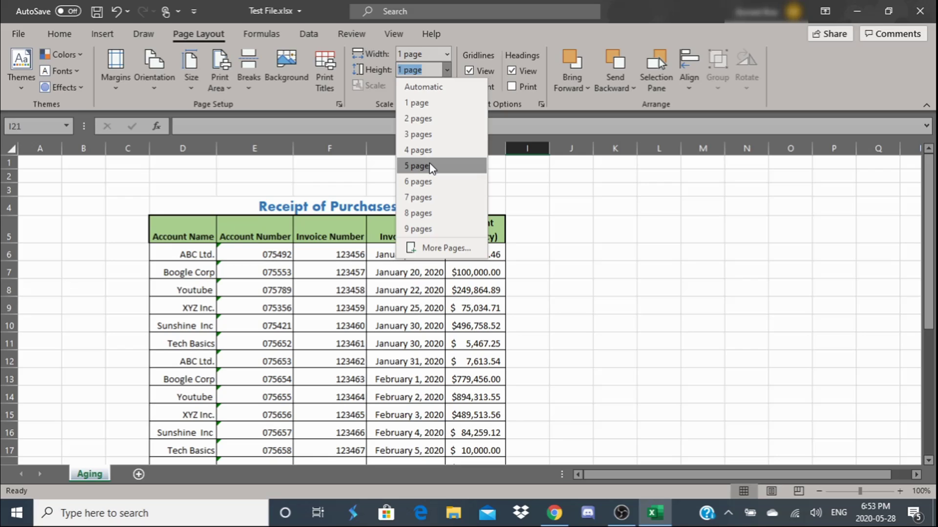
click(447, 55)
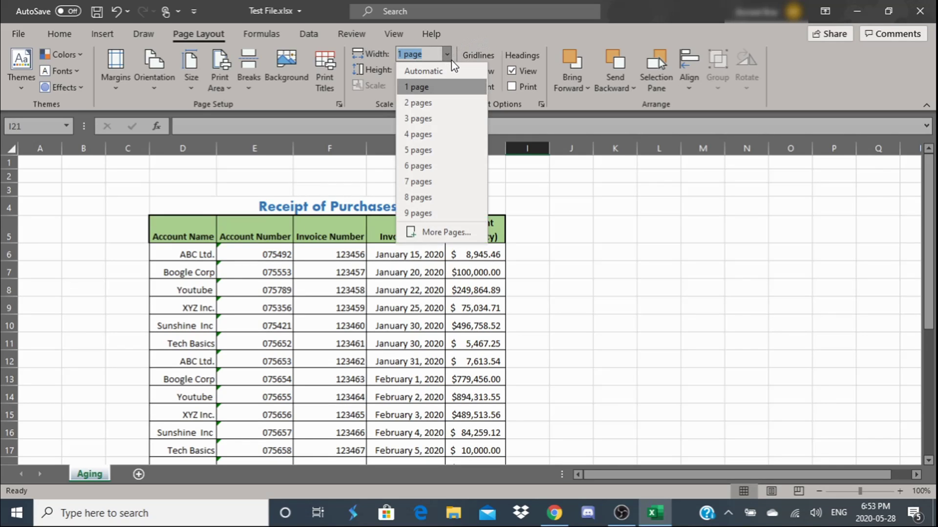
click(735, 310)
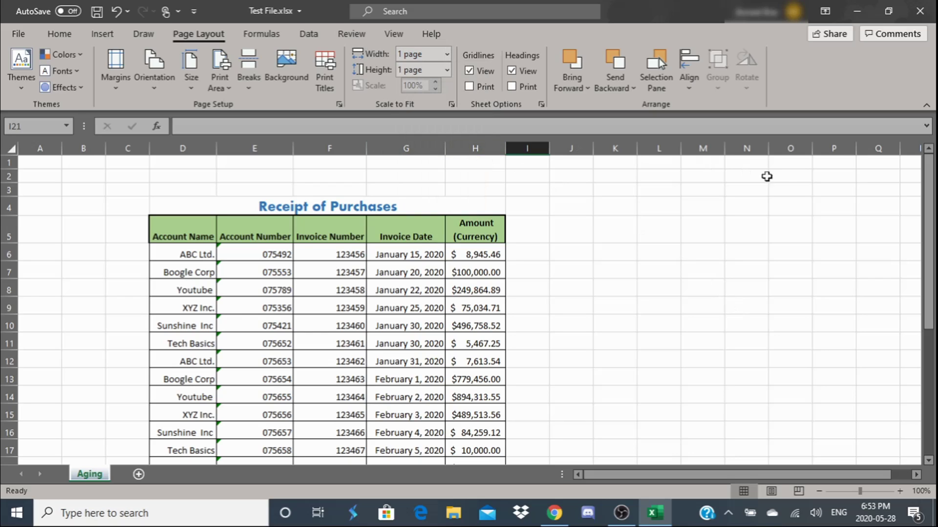
drag(927, 234, 927, 254)
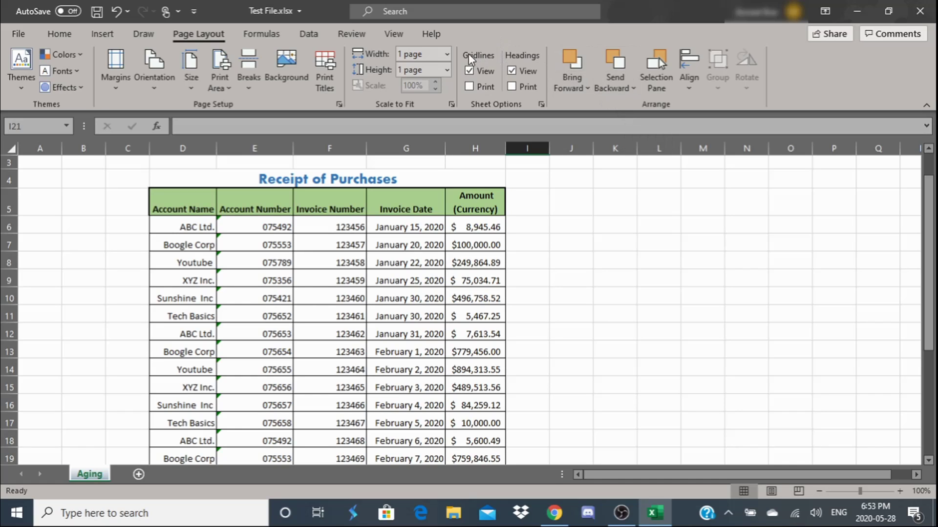
Review the scaling options in the page setup, trying "Adjust to" before restoring "Fit to" 1 page wide by 1 tall.
click(448, 104)
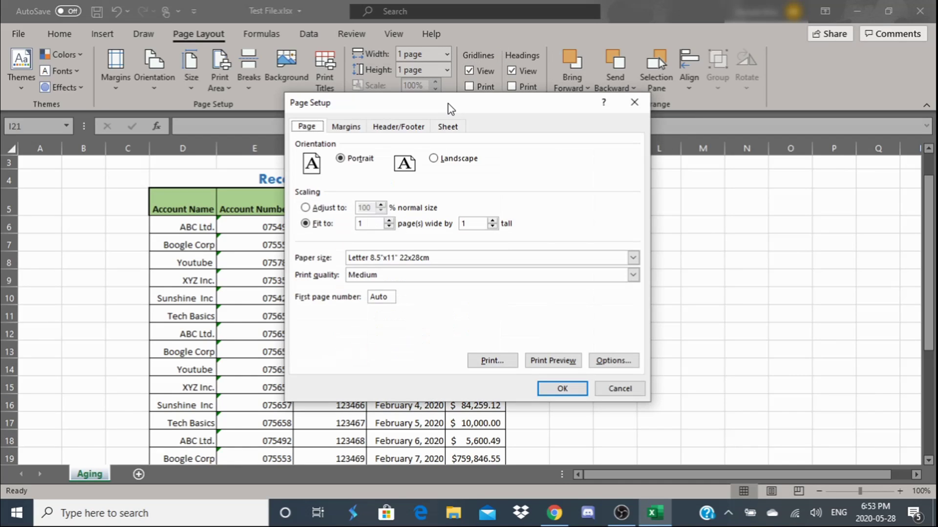
click(648, 108)
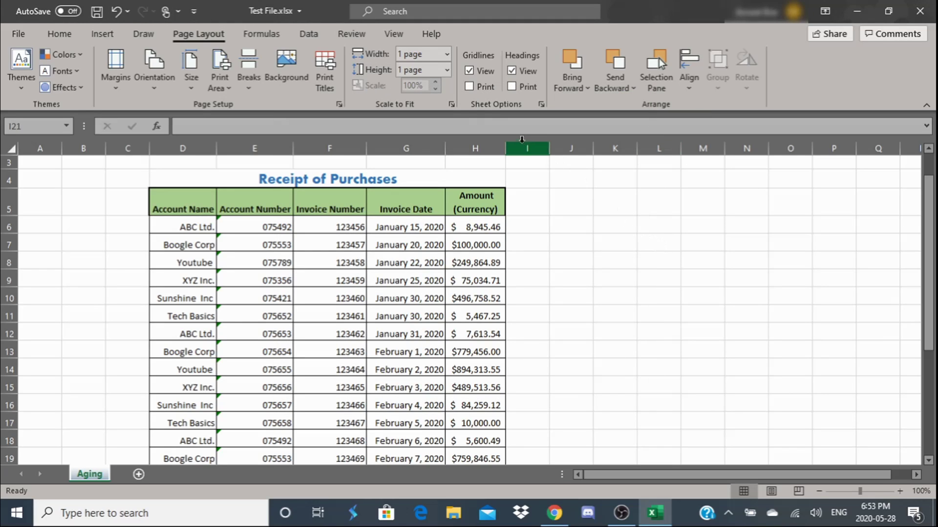
click(450, 105)
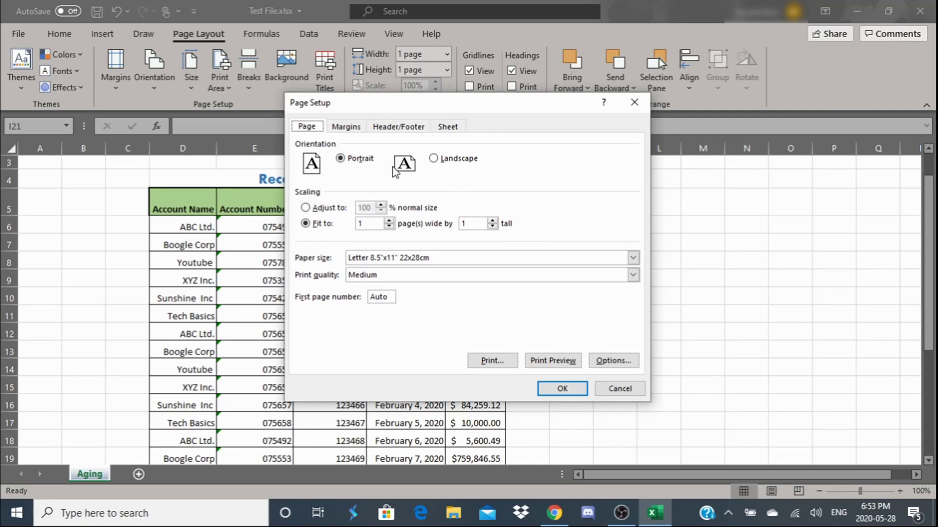
click(305, 208)
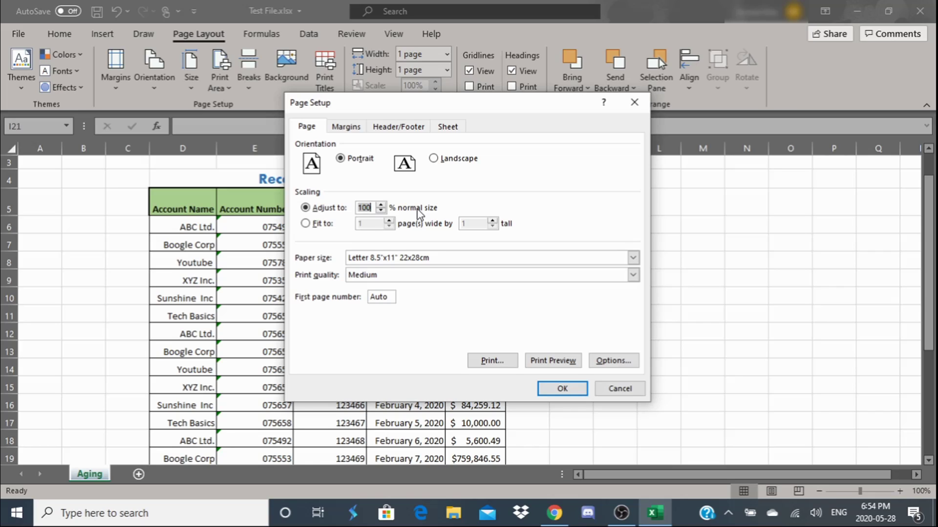
click(305, 223)
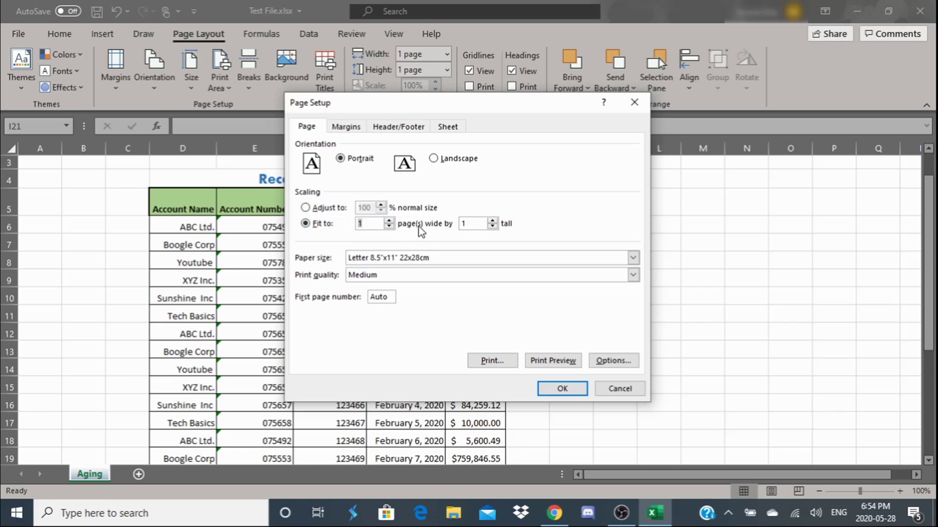